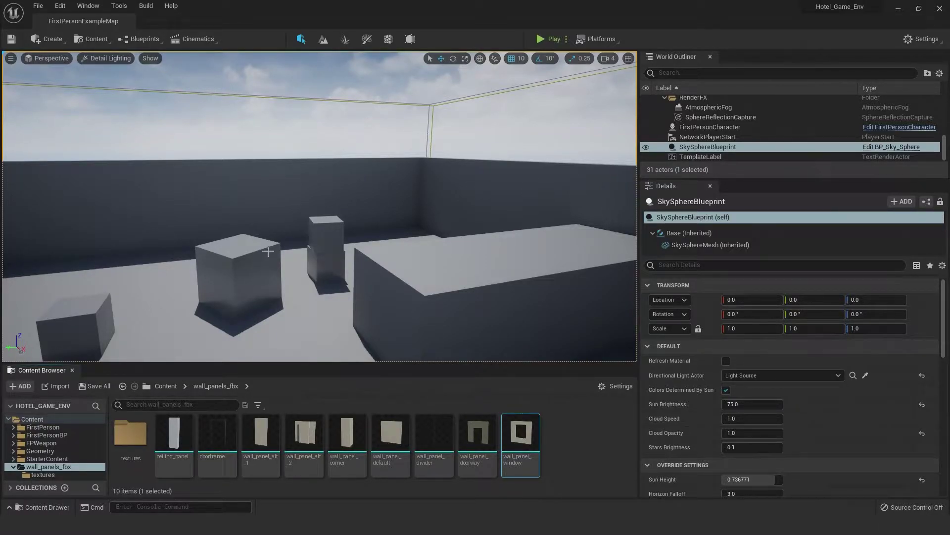
# Expand the viewport to full screen and delete the large block and the two stacked cubes behind it.
pyautogui.moveTo(289, 246)
pyautogui.mouseDown()
pyautogui.moveTo(208, 275)
pyautogui.moveTo(287, 250)
pyautogui.moveTo(280, 253)
pyautogui.mouseUp()
pyautogui.moveTo(292, 246); pyautogui.dragTo(306, 220, button='right')
pyautogui.moveTo(285, 271); pyautogui.dragTo(219, 215, button='right')
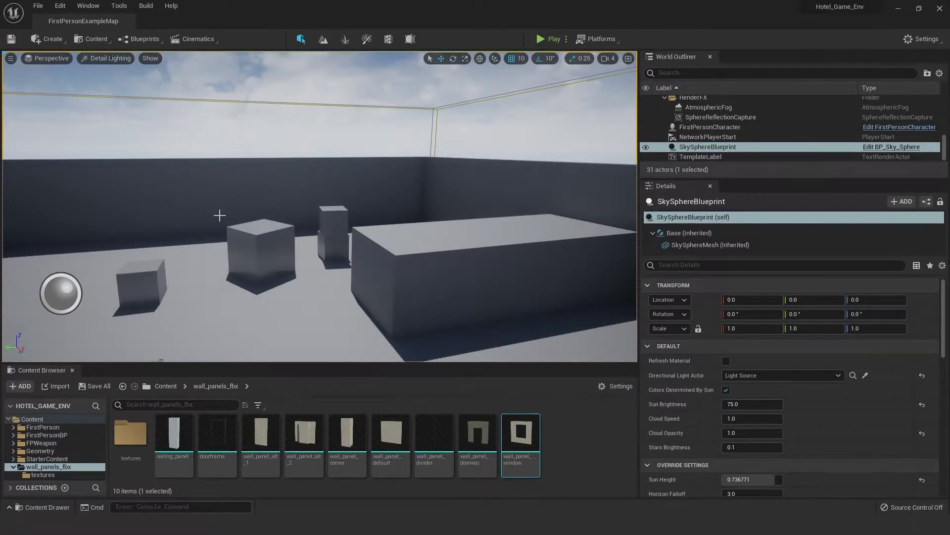
pyautogui.press('F11')
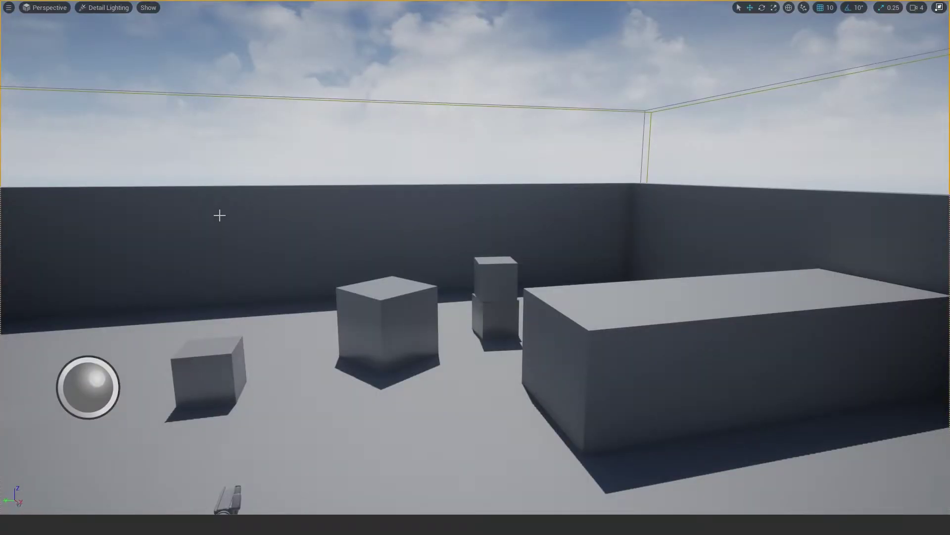
pyautogui.moveTo(225, 223)
pyautogui.mouseDown(button='right')
pyautogui.moveTo(284, 222)
pyautogui.moveTo(225, 223)
pyautogui.moveTo(262, 253)
pyautogui.moveTo(307, 198)
pyautogui.moveTo(237, 221)
pyautogui.mouseUp(button='right')
pyautogui.press('w')
pyautogui.click(407, 266)
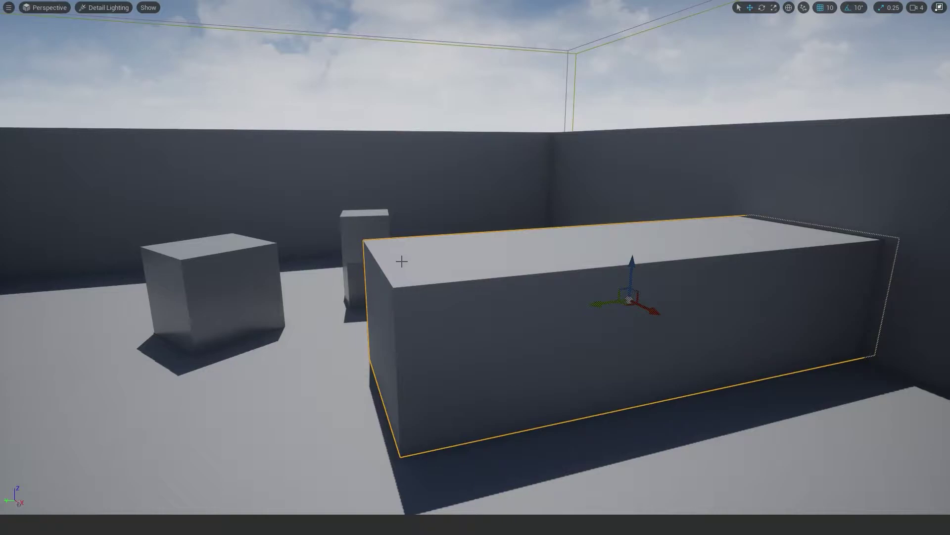
pyautogui.press('Delete')
pyautogui.click(372, 241)
pyautogui.press('Delete')
pyautogui.click(370, 270)
pyautogui.press('Delete')
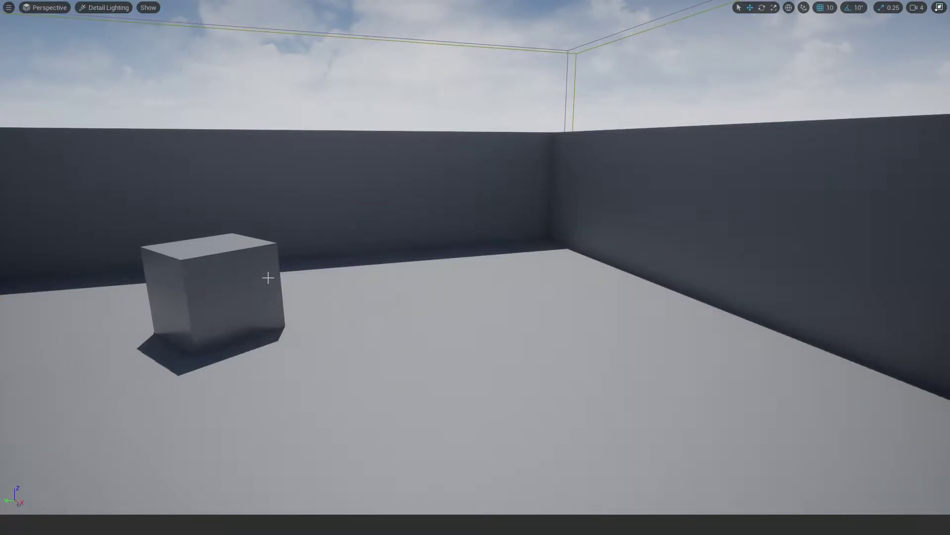
# Delete the isolated cube, further cubes around the room and the lower cube of the other stack.
pyautogui.click(273, 278)
pyautogui.press('Delete')
pyautogui.moveTo(367, 265); pyautogui.dragTo(208, 264, button='right')
pyautogui.click(567, 283)
pyautogui.press('Delete')
pyautogui.click(460, 256)
pyautogui.press('Delete')
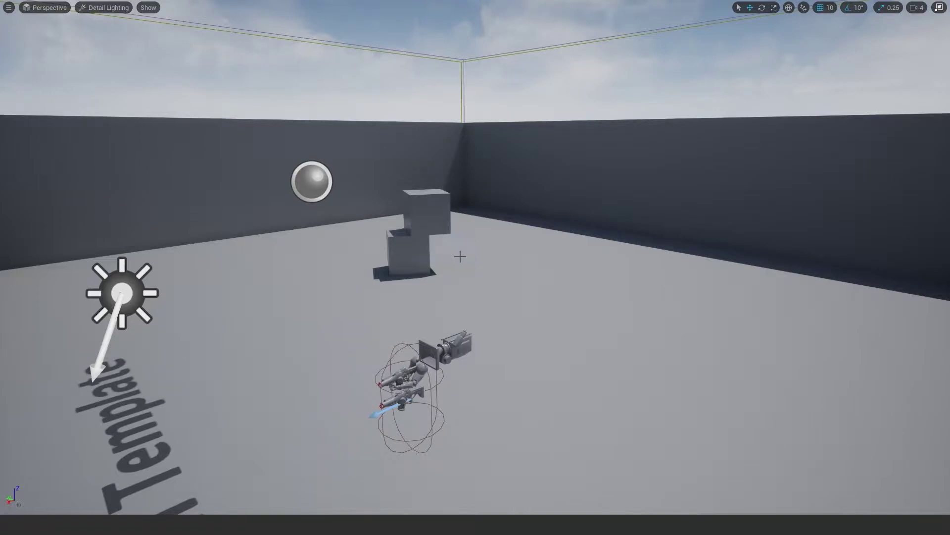
pyautogui.click(423, 257)
pyautogui.press('Delete')
# Switch the viewport's view mode to Lit and delete the floating cube.
pyautogui.click(97, 9)
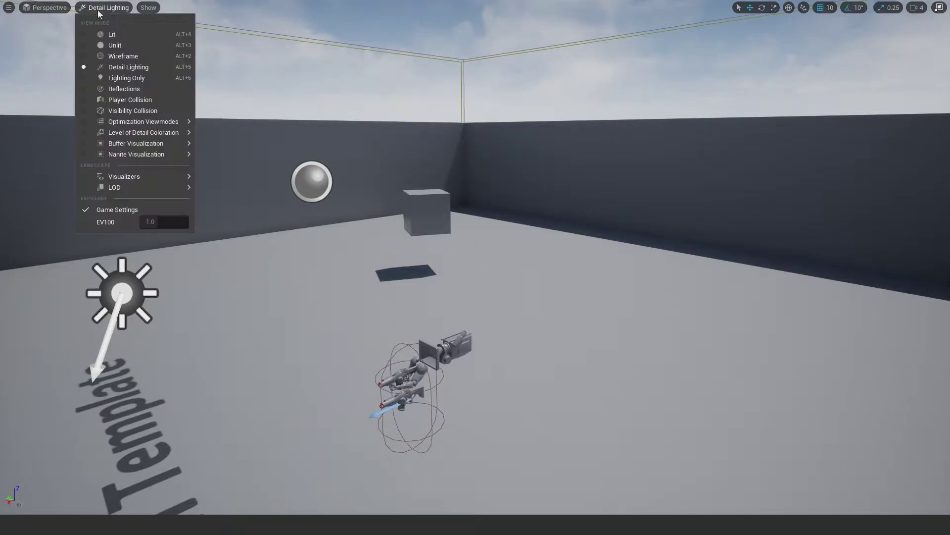
pyautogui.click(109, 33)
pyautogui.click(406, 208)
pyautogui.press('Delete')
# Delete all the remaining loose cubes standing on the floor of the room.
pyautogui.moveTo(366, 211); pyautogui.dragTo(209, 238, button='right')
pyautogui.click(495, 169)
pyautogui.press('Delete')
pyautogui.click(353, 173)
pyautogui.press('Delete')
pyautogui.click(307, 182)
pyautogui.press('Delete')
pyautogui.click(255, 272)
pyautogui.press('Delete')
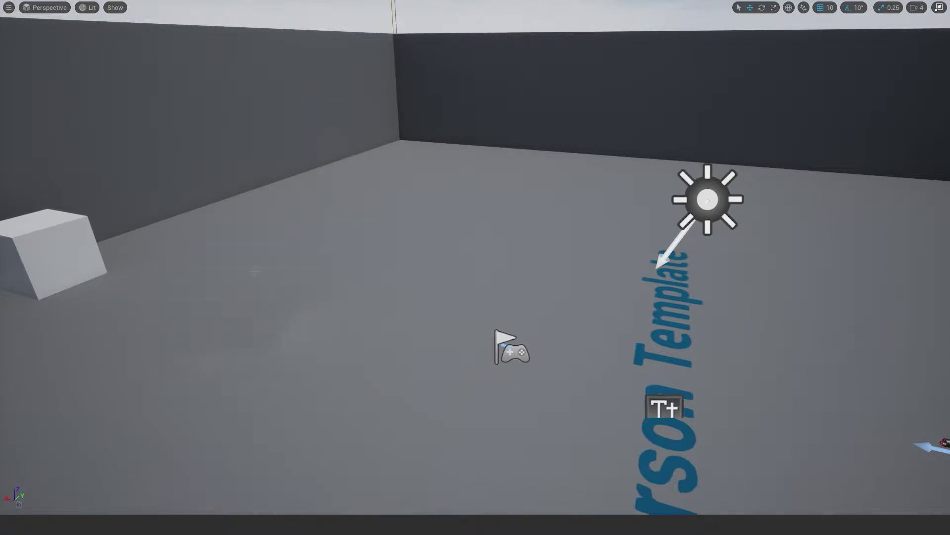
pyautogui.click(84, 237)
pyautogui.press('Delete')
pyautogui.moveTo(256, 199); pyautogui.dragTo(81, 223, button='right')
pyautogui.press('Delete')
pyautogui.press('Delete')
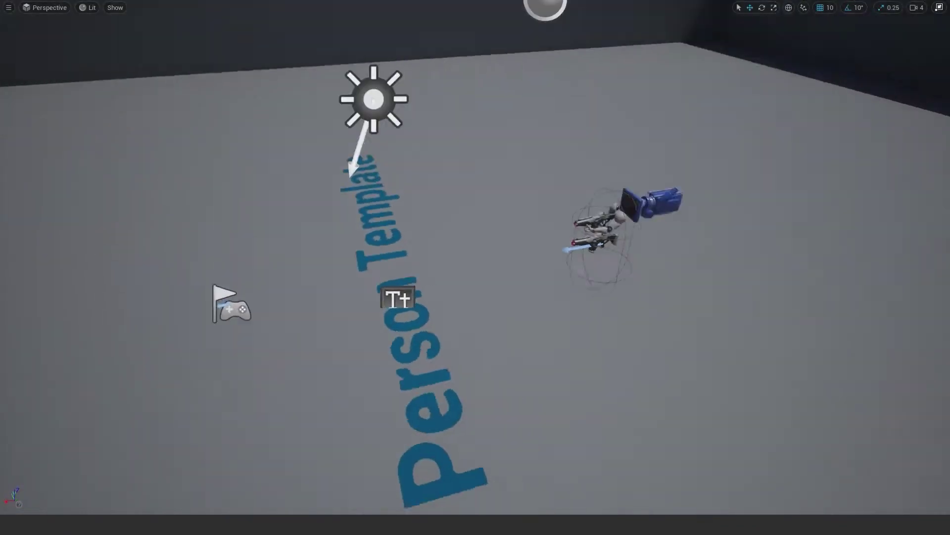
# Delete the First Person Template text label from the floor.
pyautogui.moveTo(475, 267); pyautogui.dragTo(535, 314, button='right')
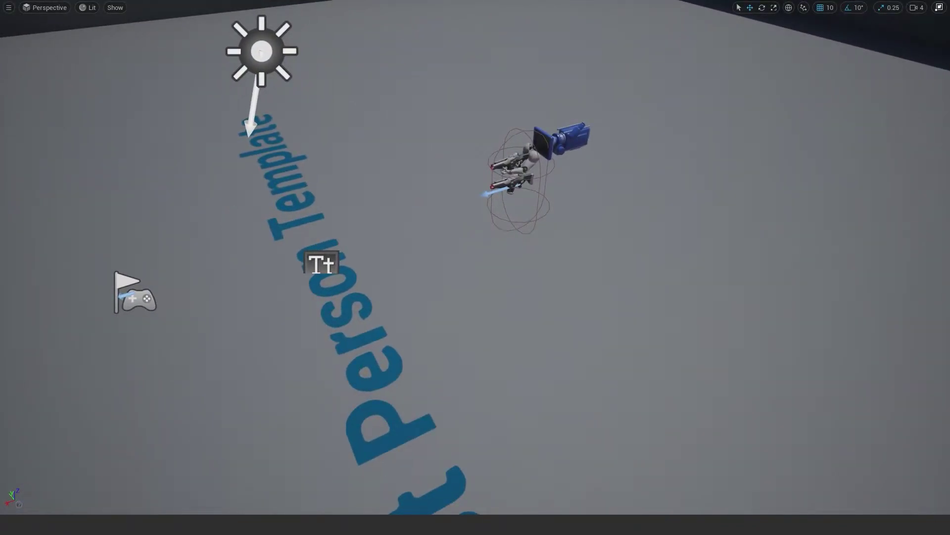
pyautogui.click(315, 261)
pyautogui.press('Delete')
# Check the room for leftover blocks and return the viewport from full screen to its docked size.
pyautogui.moveTo(314, 261); pyautogui.dragTo(181, 192, button='right')
pyautogui.press('s')
pyautogui.press('s')
pyautogui.press('w')
pyautogui.press('d')
pyautogui.moveTo(446, 190); pyautogui.dragTo(405, 164, button='right')
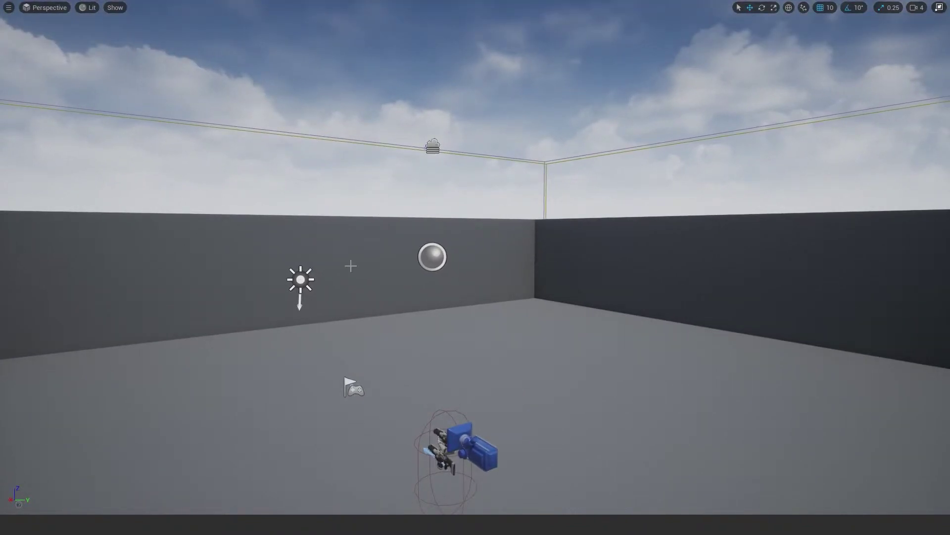
pyautogui.press('d')
pyautogui.moveTo(414, 286); pyautogui.dragTo(180, 303, button='right')
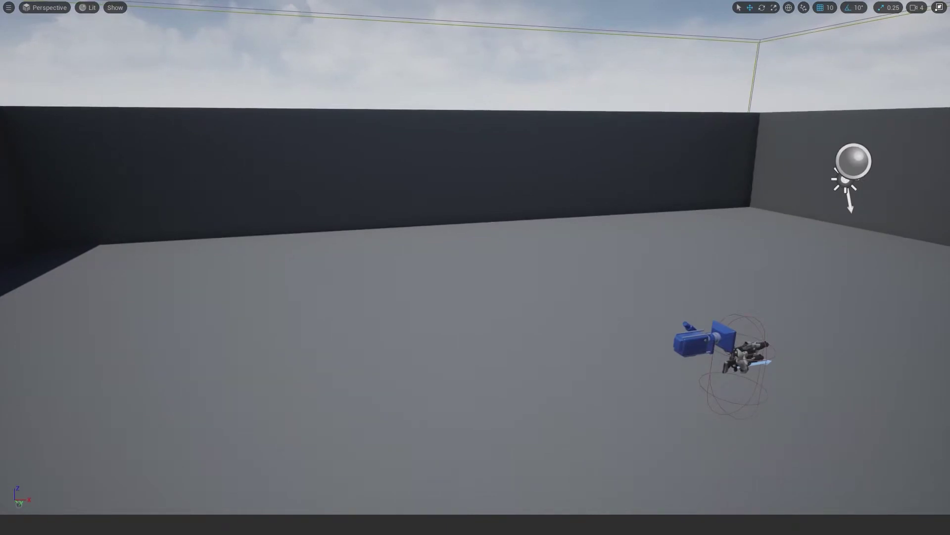
pyautogui.press('F11')
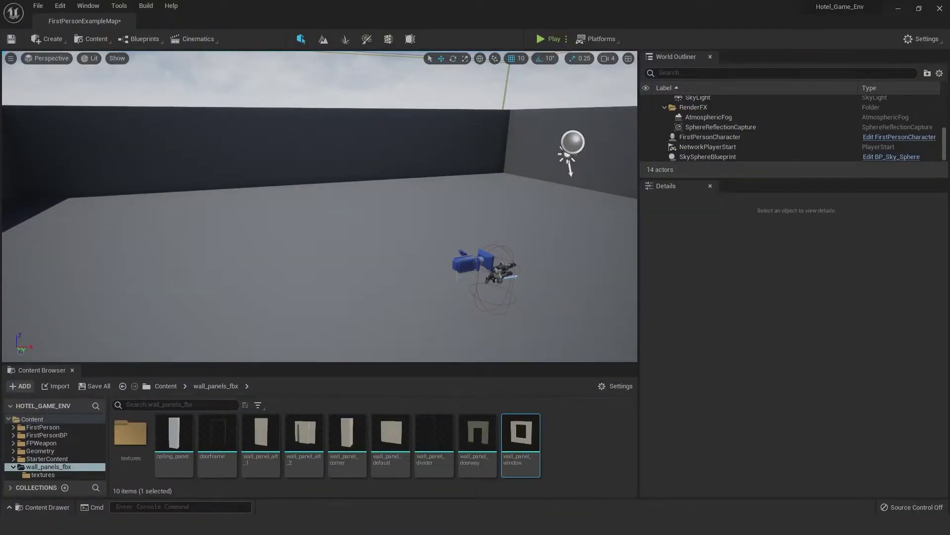
# Place the ceiling_panel and doorframe meshes from the wall_panels_fbx folder on the open floor.
pyautogui.press('s')
pyautogui.moveTo(320, 206); pyautogui.dragTo(352, 185, button='right')
pyautogui.moveTo(401, 282); pyautogui.dragTo(404, 307, button='right')
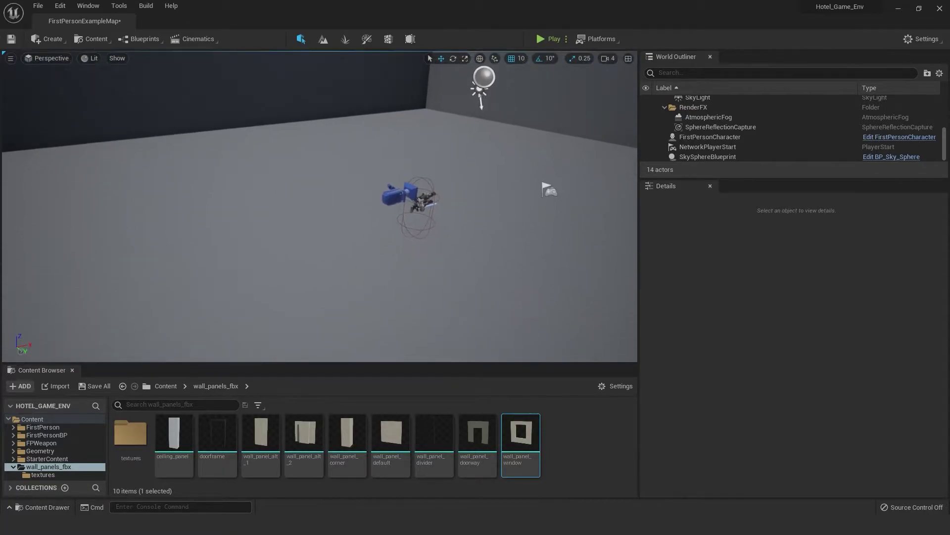
pyautogui.click(174, 435)
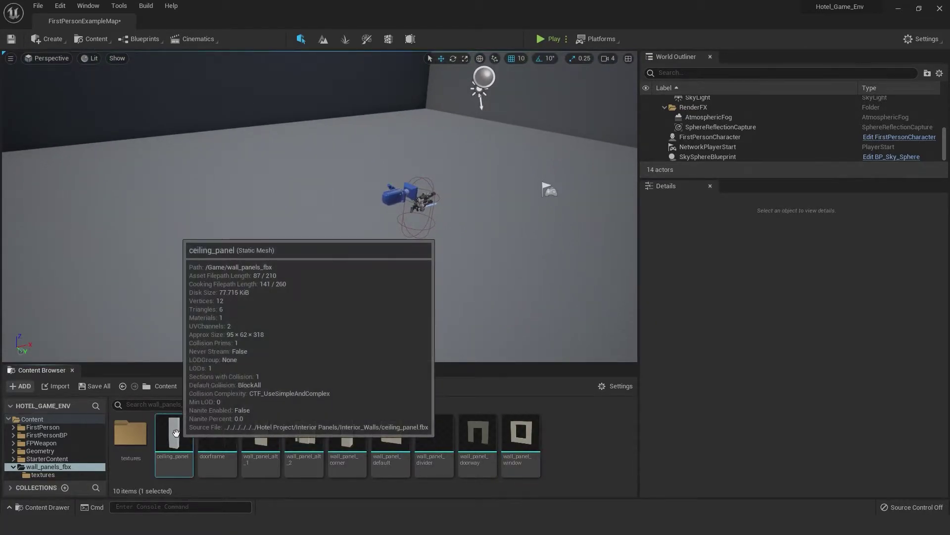
pyautogui.keyDown('shift'); pyautogui.click(517, 435); pyautogui.keyUp('shift')
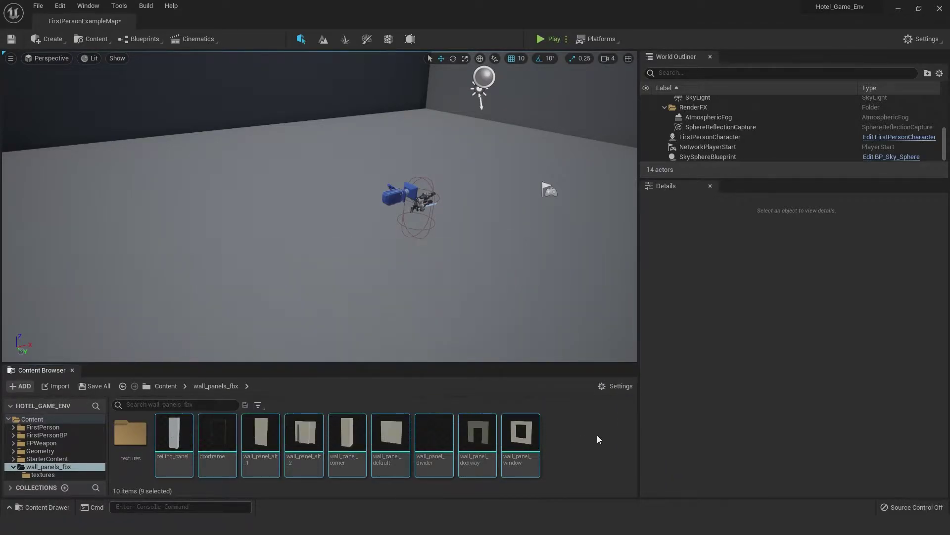
pyautogui.click(166, 440)
pyautogui.moveTo(167, 440); pyautogui.dragTo(191, 316)
pyautogui.moveTo(188, 211); pyautogui.dragTo(270, 179)
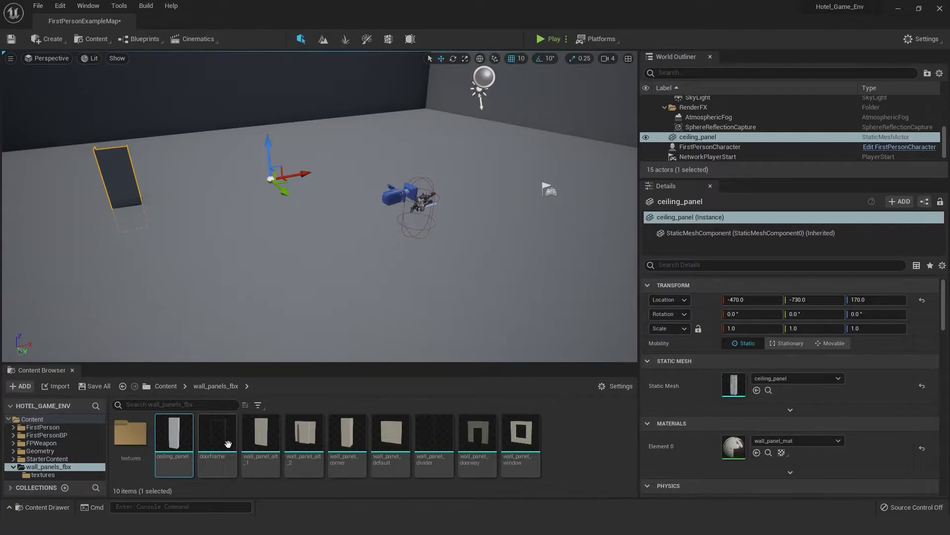
pyautogui.moveTo(229, 442); pyautogui.dragTo(31, 215)
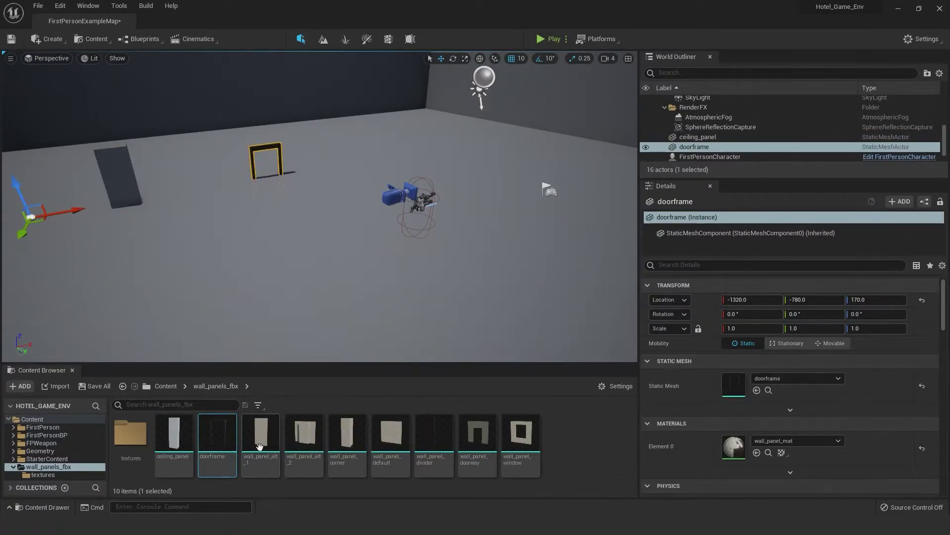
# Place the wall_panel_alt_1, wall_panel_alt_2 and wall_panel_corner meshes beside the panels already in the level.
pyautogui.moveTo(259, 447); pyautogui.dragTo(121, 207)
pyautogui.moveTo(304, 434); pyautogui.dragTo(328, 175)
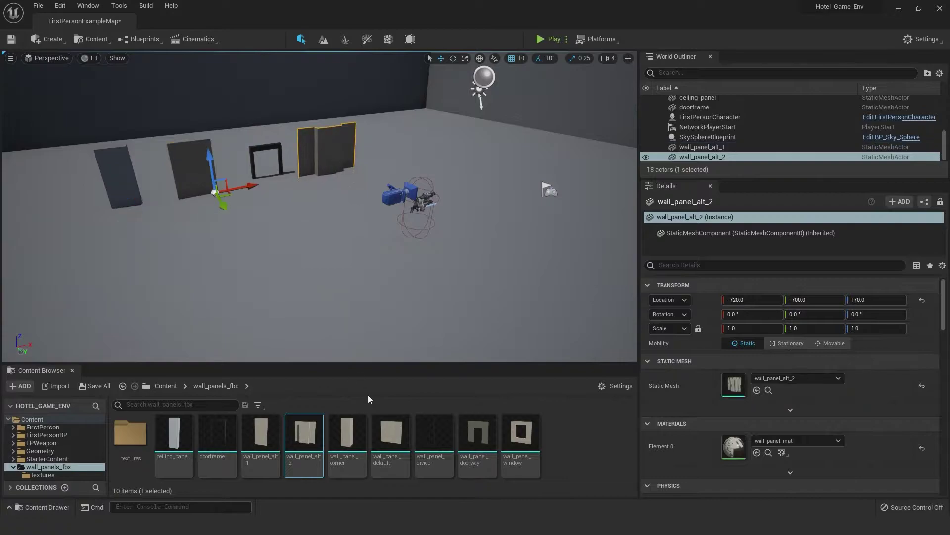
pyautogui.moveTo(347, 435); pyautogui.dragTo(254, 221)
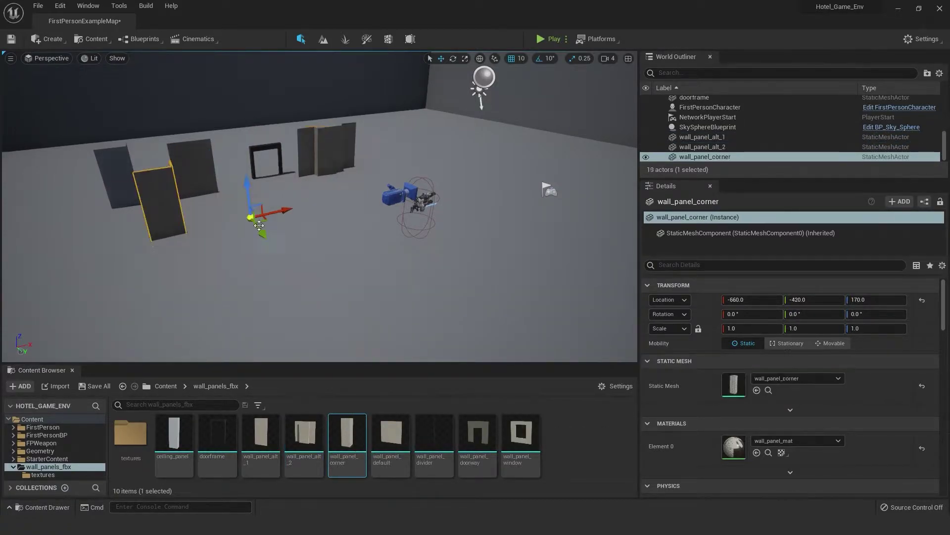
# Place the wall_panel_default, wall_panel_divider, wall_panel_doorway and wall_panel_window meshes on the floor.
pyautogui.moveTo(387, 421); pyautogui.dragTo(78, 258)
pyautogui.moveTo(426, 421); pyautogui.dragTo(335, 203)
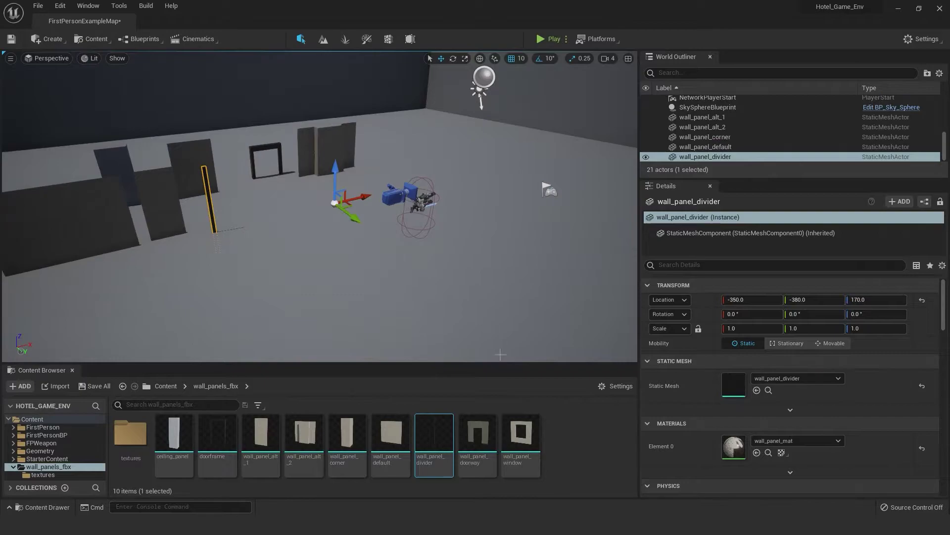
pyautogui.moveTo(485, 442); pyautogui.dragTo(250, 220)
pyautogui.moveTo(521, 435); pyautogui.dragTo(181, 300)
pyautogui.moveTo(180, 300)
pyautogui.mouseDown(button='right')
pyautogui.moveTo(111, 303)
pyautogui.moveTo(184, 298)
pyautogui.mouseUp(button='right')
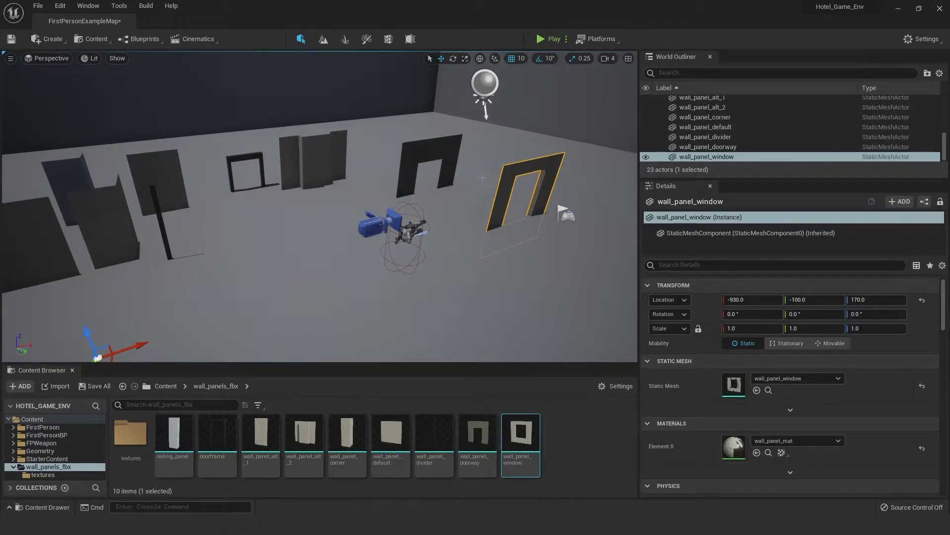
# Select all nine placed panel meshes and raise them together to a Z location of 270.
pyautogui.keyDown('ctrl'); pyautogui.click(414, 147); pyautogui.keyUp('ctrl')
pyautogui.keyDown('ctrl'); pyautogui.click(312, 160); pyautogui.keyUp('ctrl')
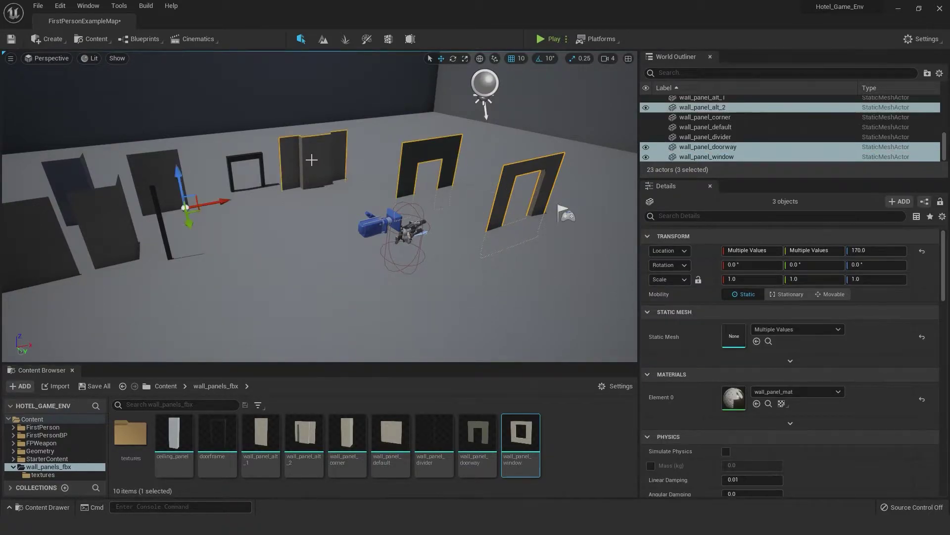
pyautogui.keyDown('ctrl'); pyautogui.click(243, 157); pyautogui.keyUp('ctrl')
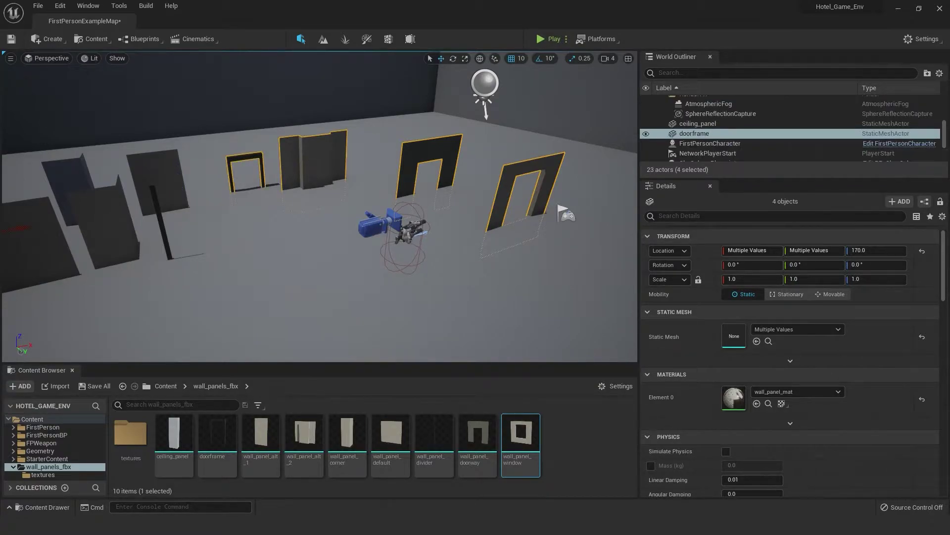
pyautogui.keyDown('ctrl'); pyautogui.click(147, 176); pyautogui.keyUp('ctrl')
pyautogui.keyDown('ctrl'); pyautogui.click(155, 199); pyautogui.keyUp('ctrl')
pyautogui.keyDown('ctrl'); pyautogui.click(110, 212); pyautogui.keyUp('ctrl')
pyautogui.keyDown('ctrl'); pyautogui.click(76, 177); pyautogui.keyUp('ctrl')
pyautogui.keyDown('ctrl'); pyautogui.click(39, 234); pyautogui.keyUp('ctrl')
pyautogui.moveTo(176, 203); pyautogui.dragTo(83, 255, button='right')
pyautogui.moveTo(209, 134); pyautogui.dragTo(207, 80)
# Move the pivot of wall_panel_corner onto its front face, store it with Set as Pivot Offset, and reselect the panel to check it.
pyautogui.moveTo(225, 101); pyautogui.dragTo(225, 101, button='right')
pyautogui.moveTo(263, 170); pyautogui.dragTo(263, 171, button='right')
pyautogui.moveTo(211, 253); pyautogui.dragTo(212, 252, button='right')
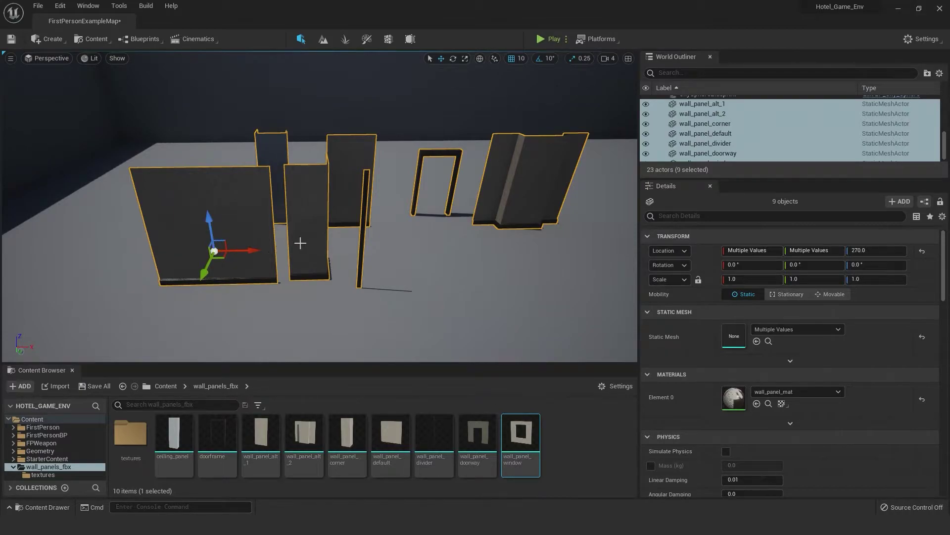
pyautogui.click(313, 233)
pyautogui.moveTo(320, 264); pyautogui.dragTo(320, 263, button='right')
pyautogui.moveTo(409, 245); pyautogui.dragTo(409, 245, button='right')
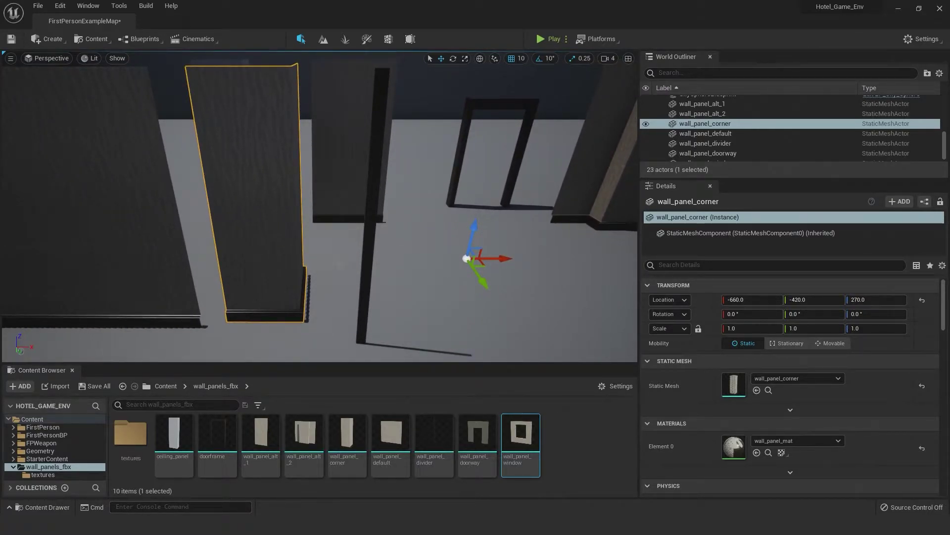
pyautogui.keyDown('alt'); pyautogui.middleClick(263, 230); pyautogui.keyUp('alt')
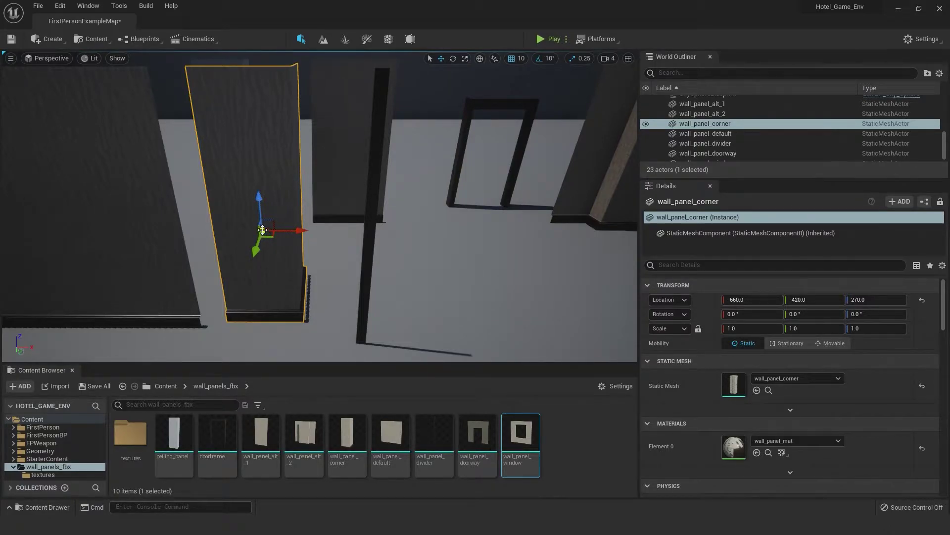
pyautogui.rightClick(262, 230)
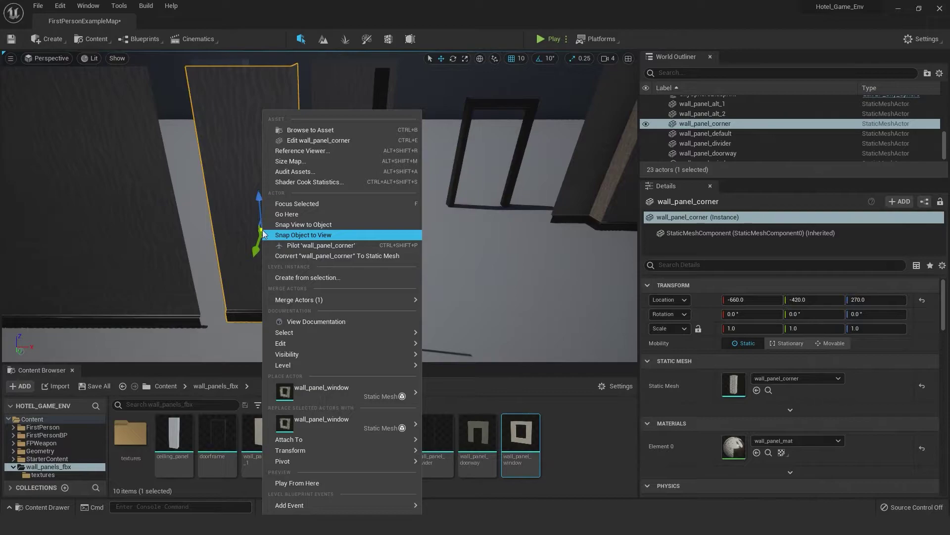
pyautogui.moveTo(326, 463)
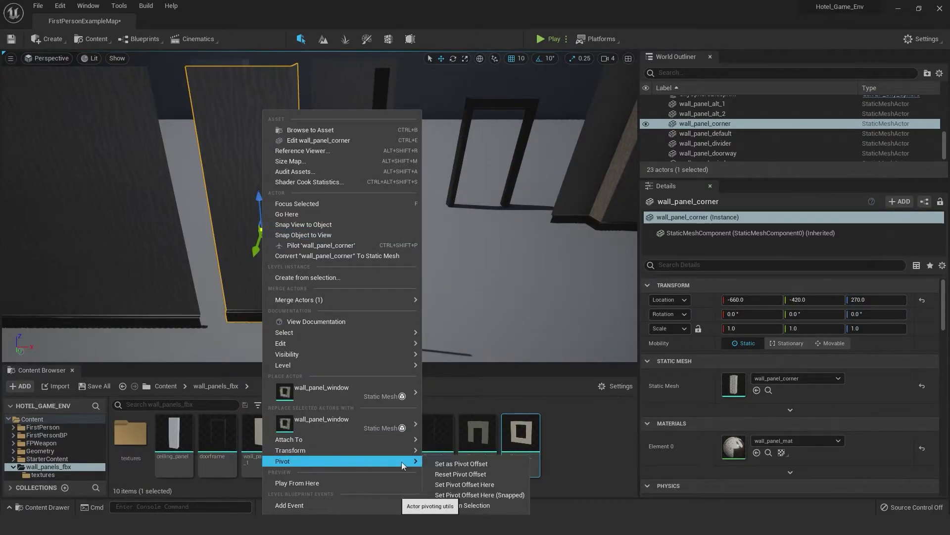
pyautogui.click(457, 466)
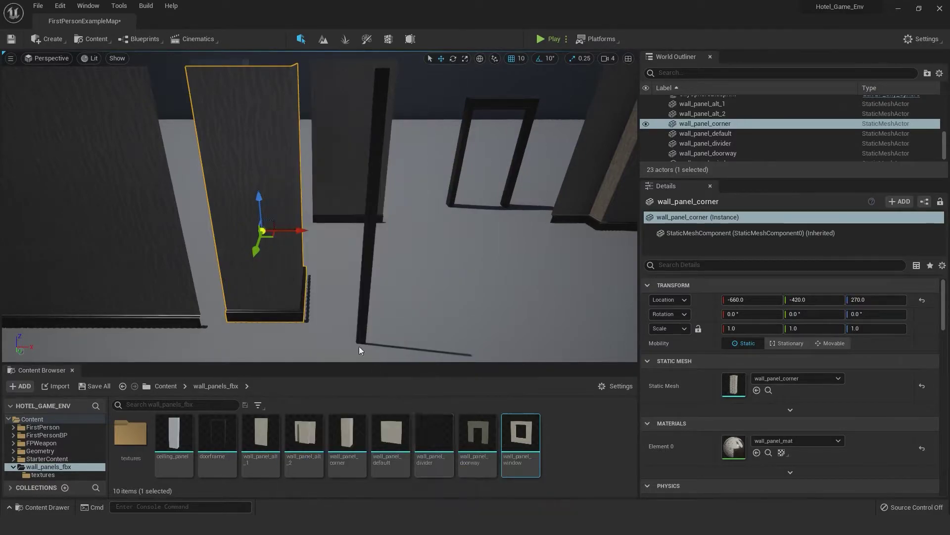
pyautogui.click(142, 239)
pyautogui.click(288, 241)
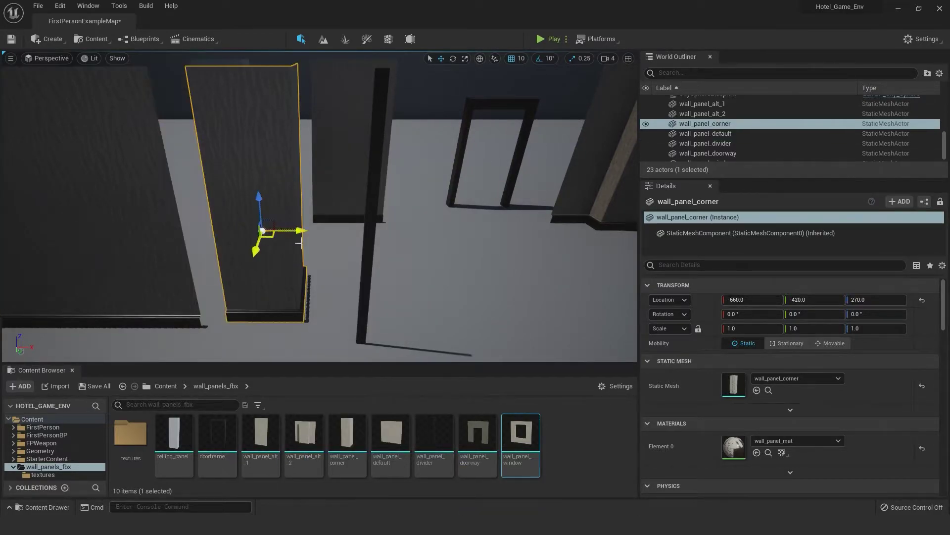
# Try to relocate the pivot of wall_panel_alt_1 onto its front face using Set Pivot Offset Here, reselecting the panel to check it.
pyautogui.moveTo(368, 247); pyautogui.dragTo(371, 213)
pyautogui.click(339, 241)
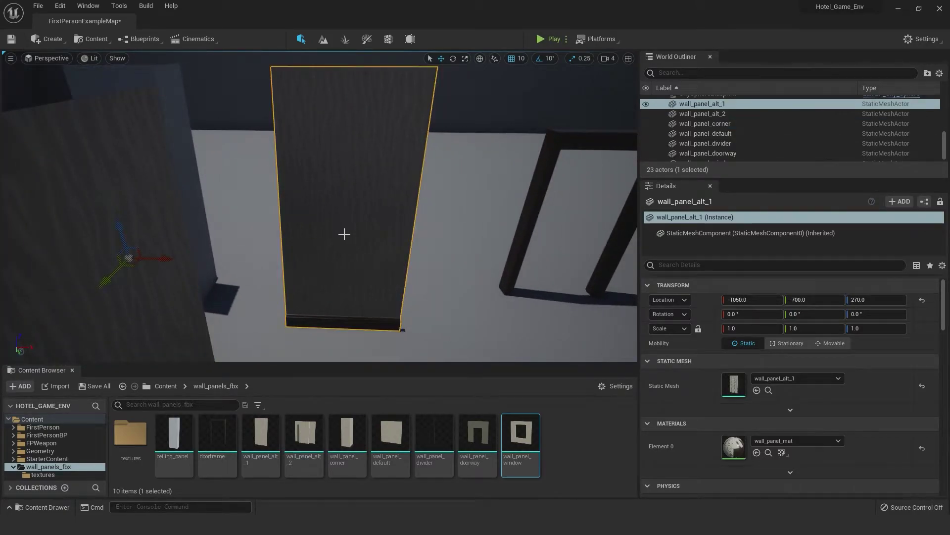
pyautogui.keyDown('alt'); pyautogui.middleClick(346, 227); pyautogui.keyUp('alt')
pyautogui.rightClick(346, 229)
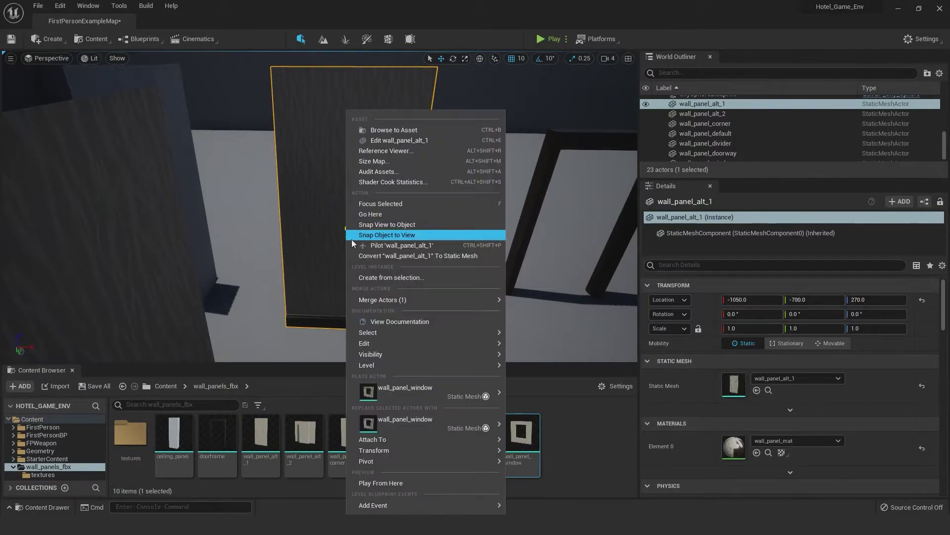
pyautogui.moveTo(414, 461)
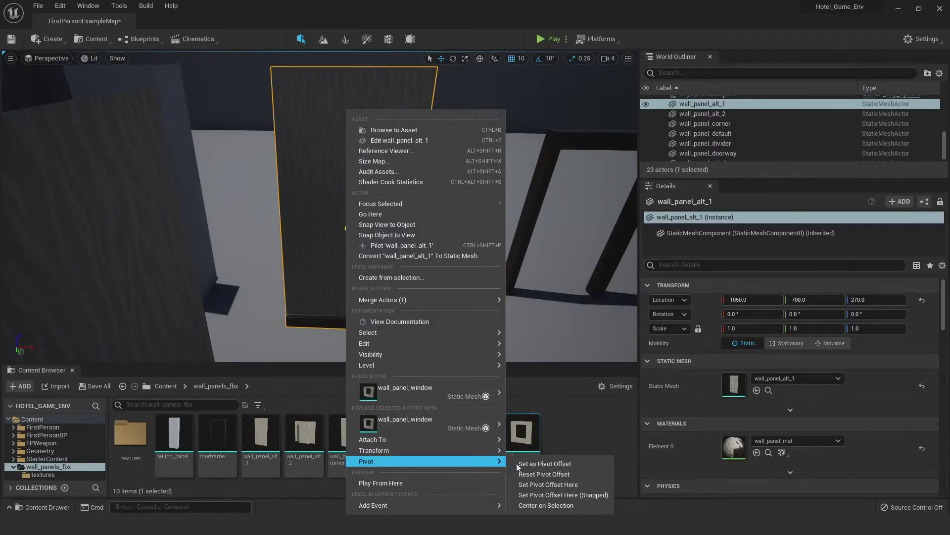
pyautogui.click(562, 485)
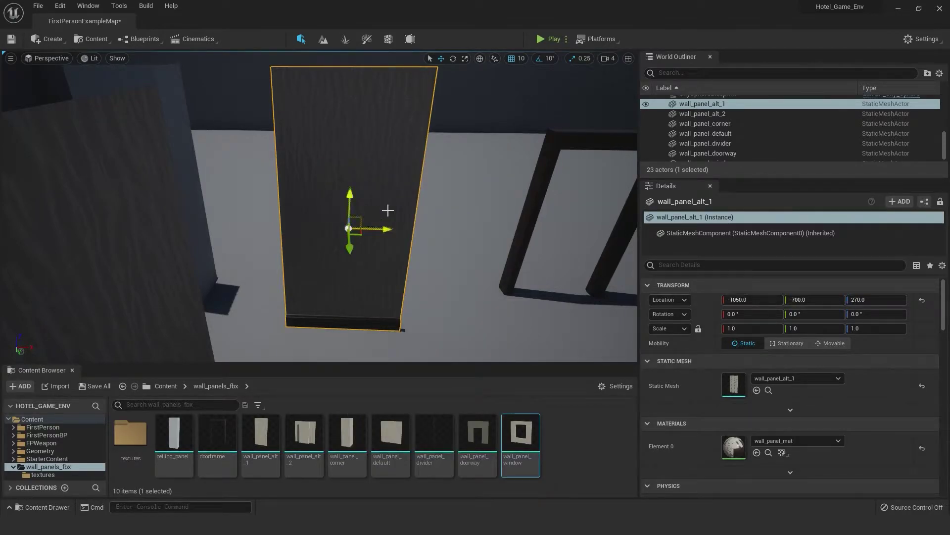
pyautogui.click(536, 198)
pyautogui.click(390, 178)
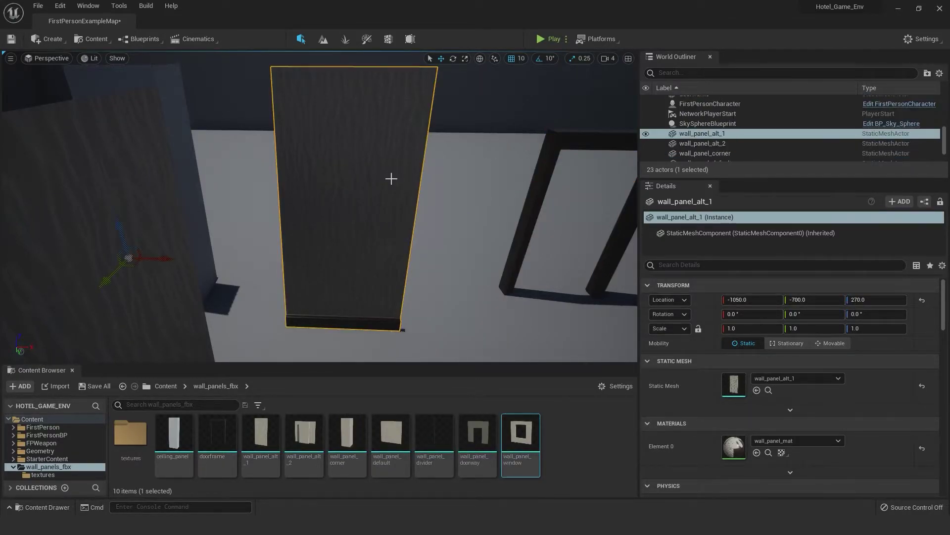
# Place the pivot of wall_panel_alt_1 on the middle of its front face and store it with Set as Pivot Offset.
pyautogui.keyDown('alt'); pyautogui.middleClick(341, 220); pyautogui.keyUp('alt')
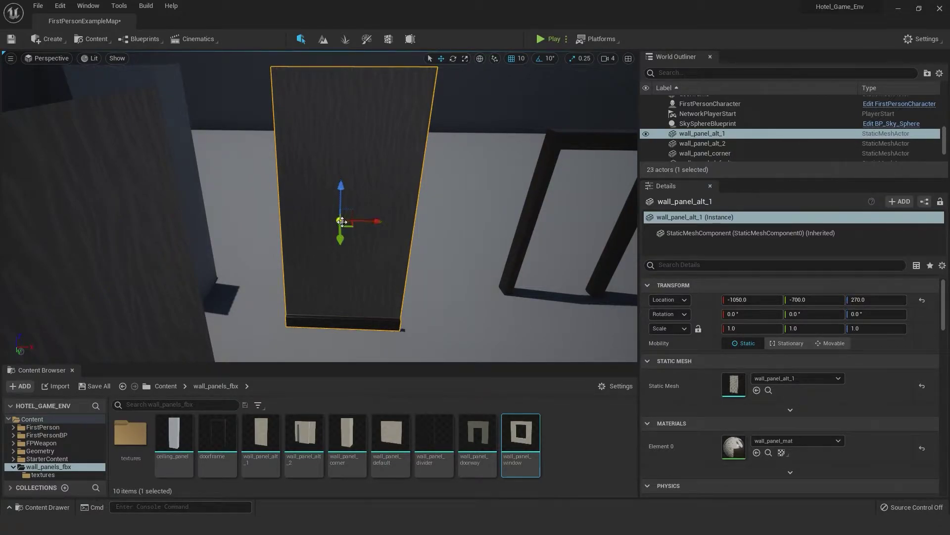
pyautogui.rightClick(341, 220)
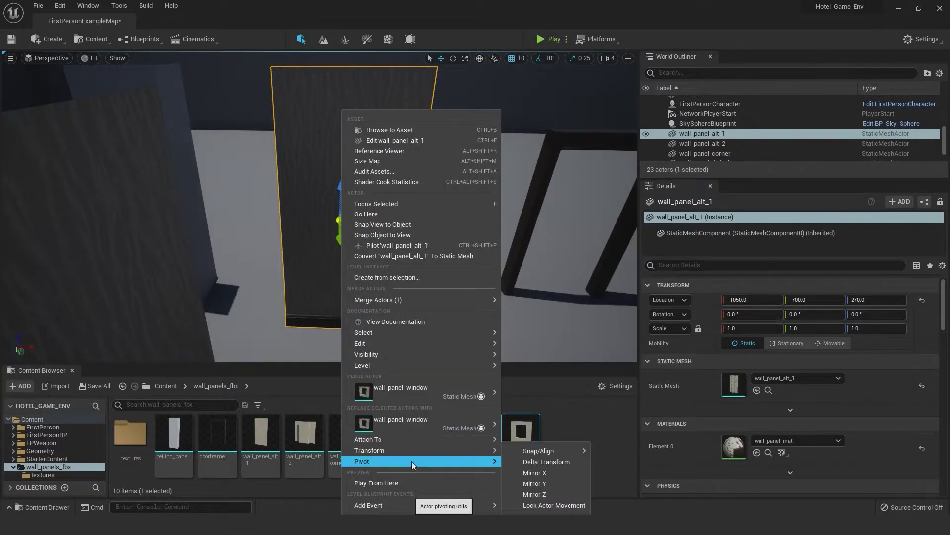
pyautogui.moveTo(409, 461)
pyautogui.click(530, 464)
pyautogui.moveTo(326, 252); pyautogui.dragTo(346, 282)
pyautogui.moveTo(436, 322); pyautogui.dragTo(436, 322, button='right')
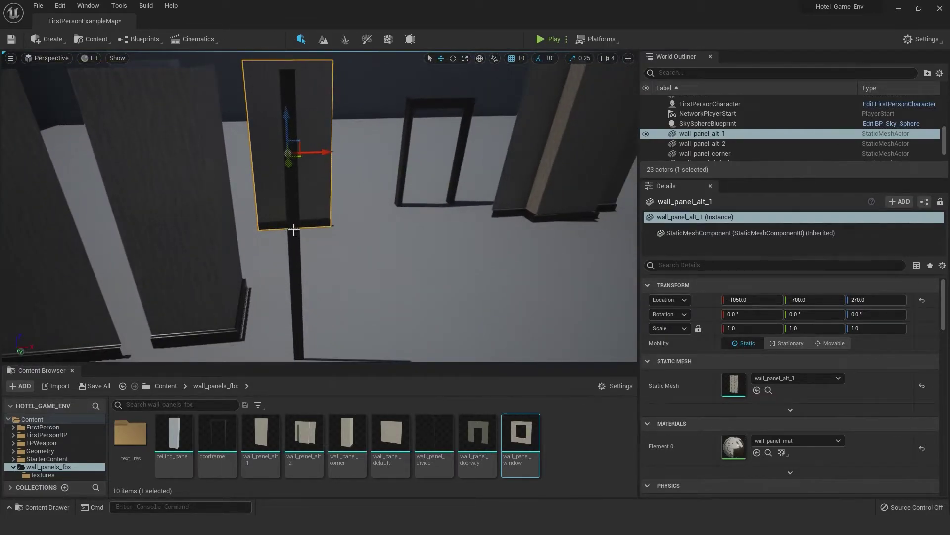
# Select wall_panel_divider, place its pivot midway up its front face and store it with Set as Pivot Offset.
pyautogui.click(294, 230)
pyautogui.moveTo(316, 227)
pyautogui.mouseDown(button='right')
pyautogui.moveTo(515, 232)
pyautogui.moveTo(321, 232)
pyautogui.mouseUp(button='right')
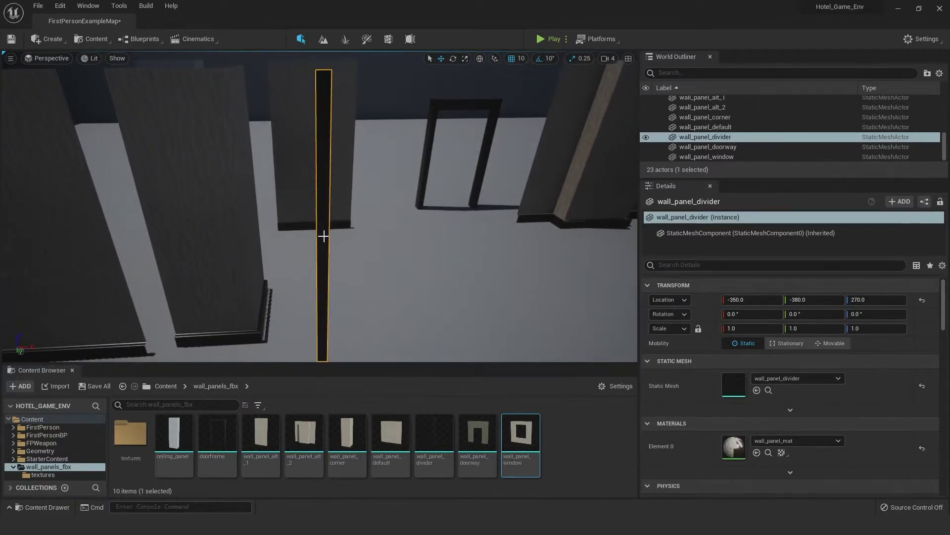
pyautogui.press('w')
pyautogui.rightClick(323, 235)
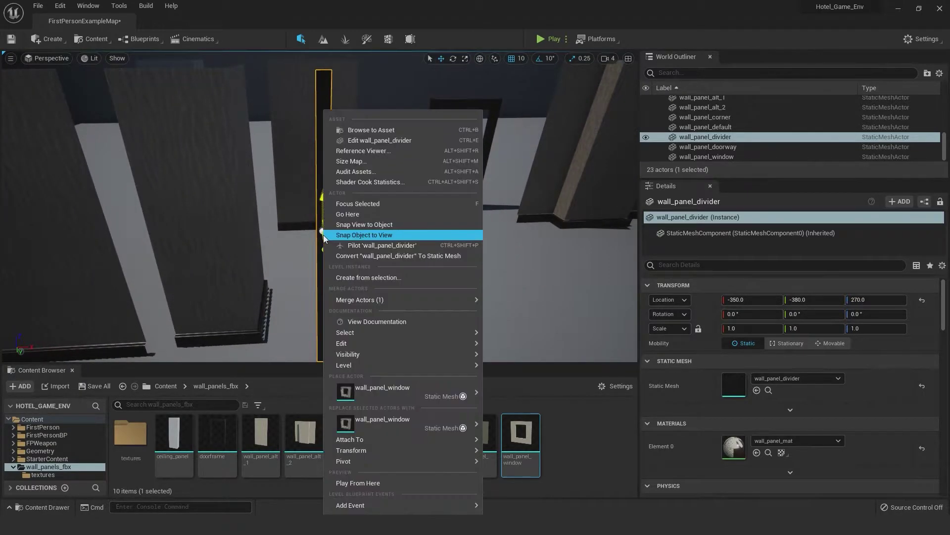
pyautogui.moveTo(469, 464)
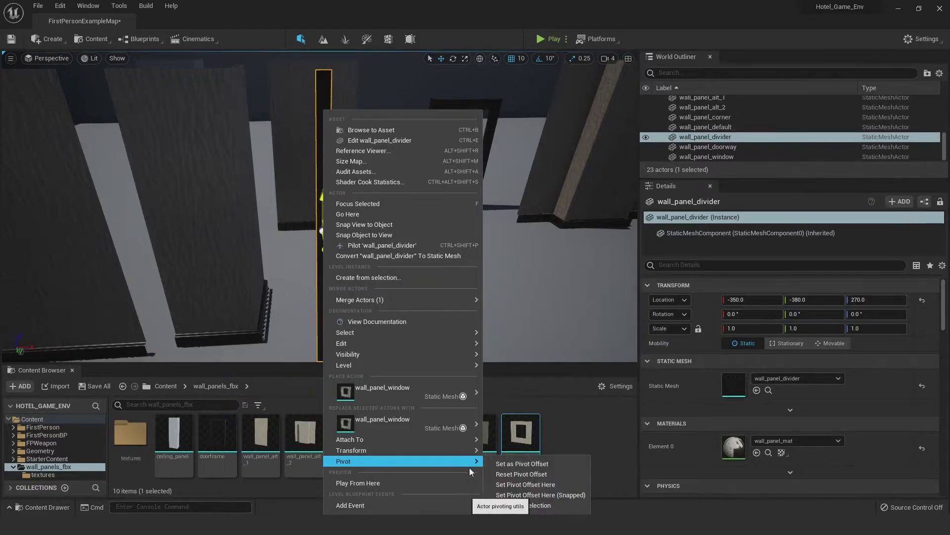
pyautogui.click(512, 465)
# Select ceiling_panel, relocate its pivot onto the middle of its front face and store it as the pivot offset.
pyautogui.moveTo(311, 298); pyautogui.dragTo(233, 262, button='right')
pyautogui.click(256, 263)
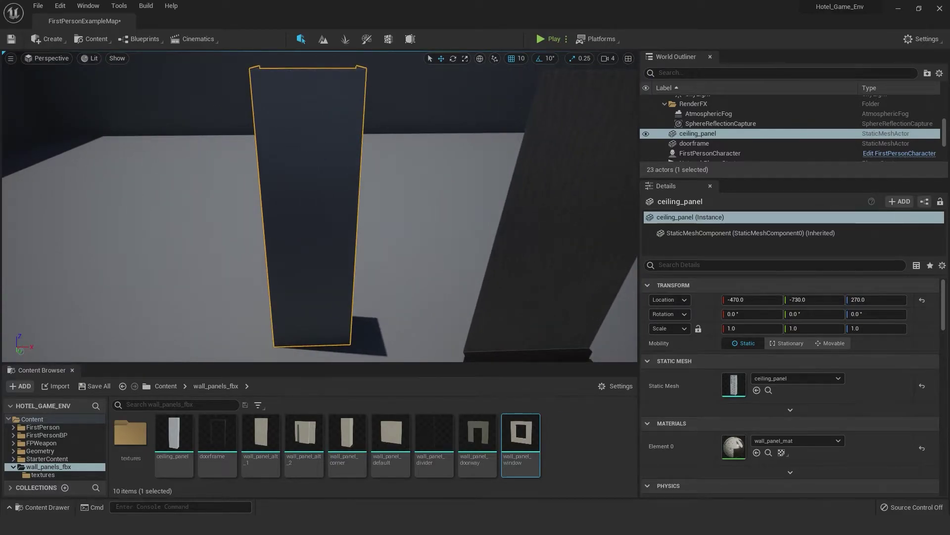
pyautogui.rightClick(307, 235)
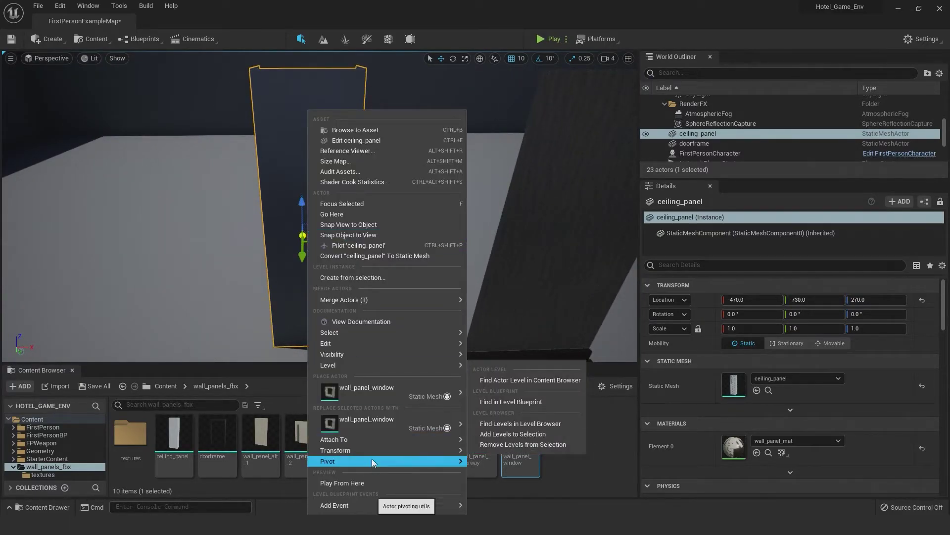
pyautogui.moveTo(456, 464)
pyautogui.click(494, 464)
# Reselect wall_panel_alt_1 to check its pivot, and set the doorframe's pivot offset on the middle of its top beam.
pyautogui.moveTo(377, 335); pyautogui.dragTo(445, 335, button='right')
pyautogui.moveTo(392, 289); pyautogui.dragTo(495, 288, button='right')
pyautogui.click(393, 288)
pyautogui.moveTo(495, 239); pyautogui.dragTo(356, 239, button='right')
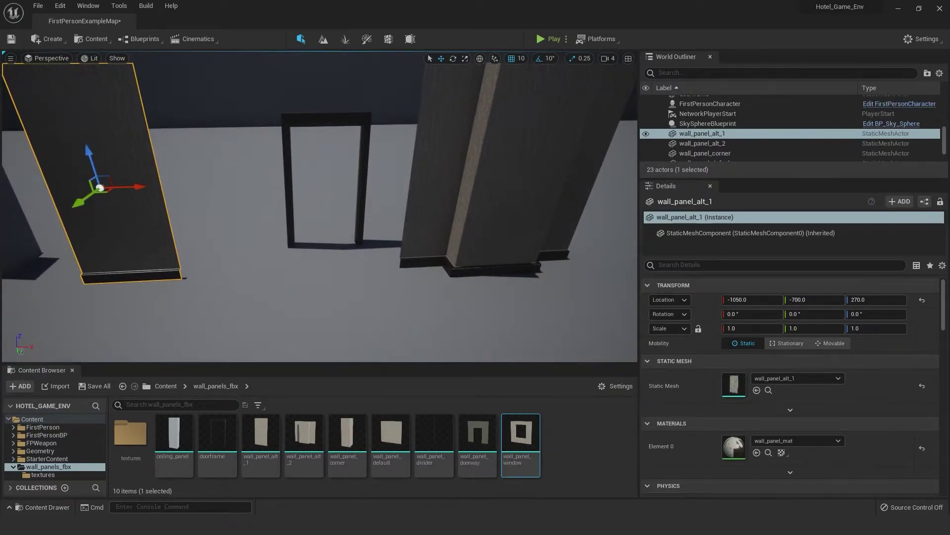
pyautogui.click(287, 147)
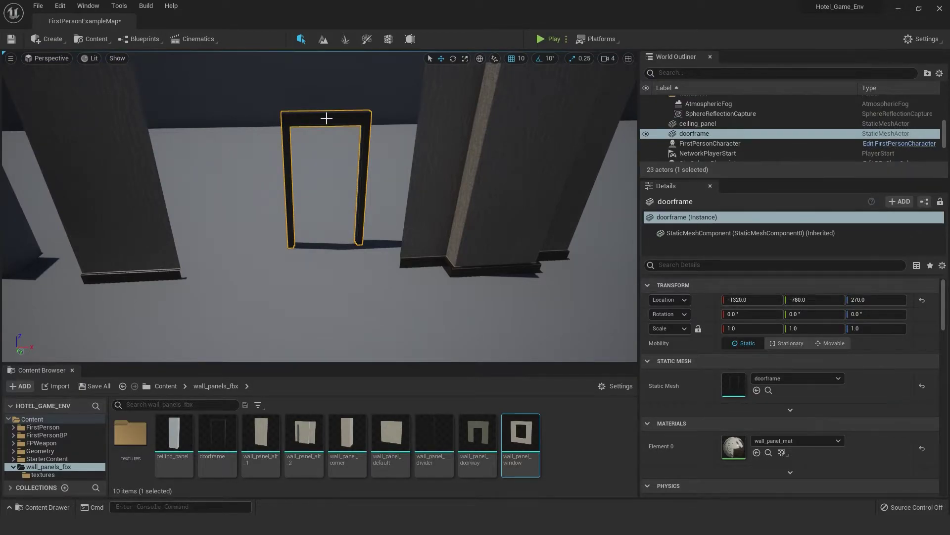
pyautogui.rightClick(326, 119)
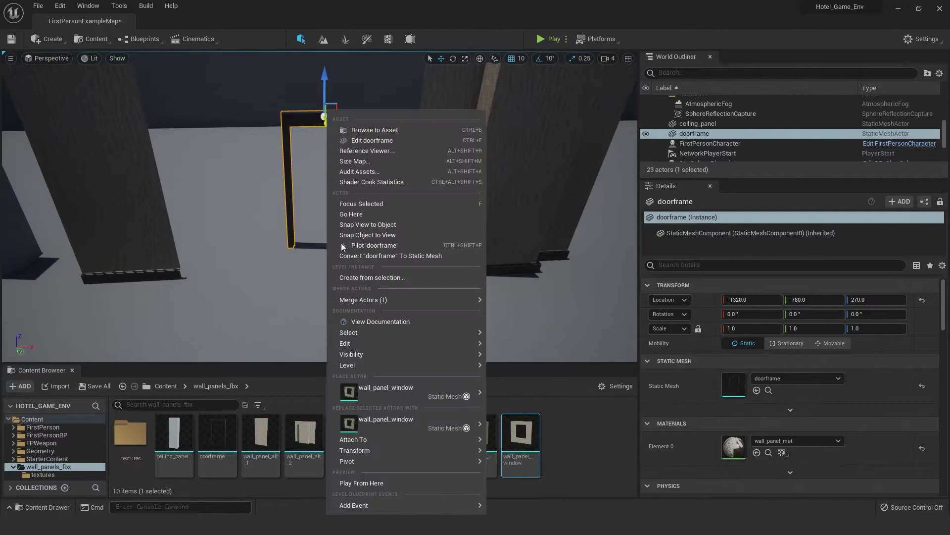
pyautogui.moveTo(393, 461)
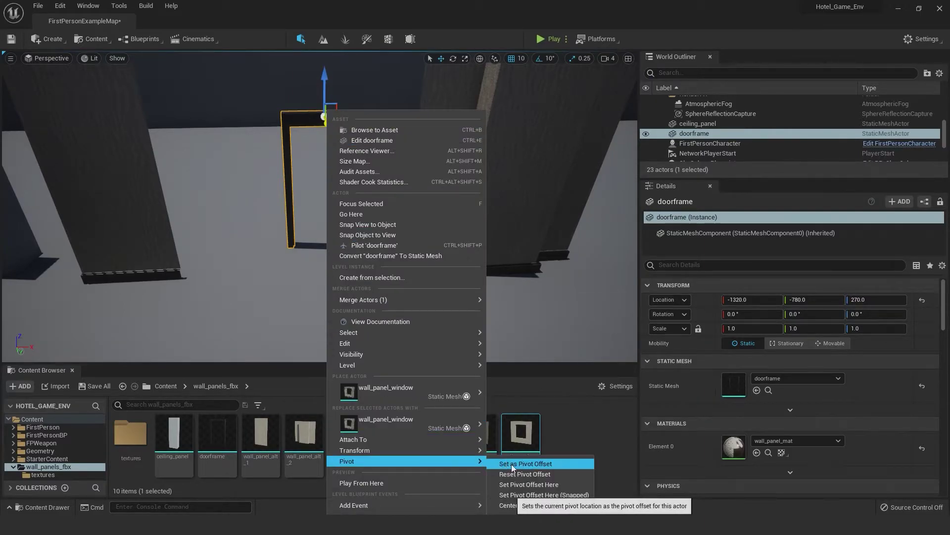
pyautogui.click(512, 464)
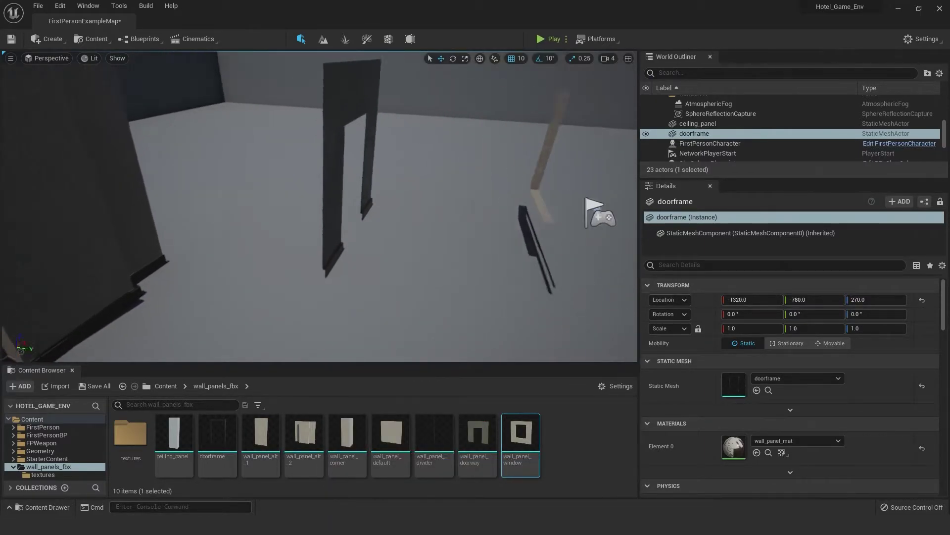
# Select wall_panel_alt_2, place its pivot on the protruding middle section's front face and store it as the pivot offset.
pyautogui.moveTo(320, 172); pyautogui.dragTo(320, 172, button='right')
pyautogui.click(325, 175)
pyautogui.keyDown('alt'); pyautogui.middleClick(328, 170); pyautogui.keyUp('alt')
pyautogui.rightClick(329, 170)
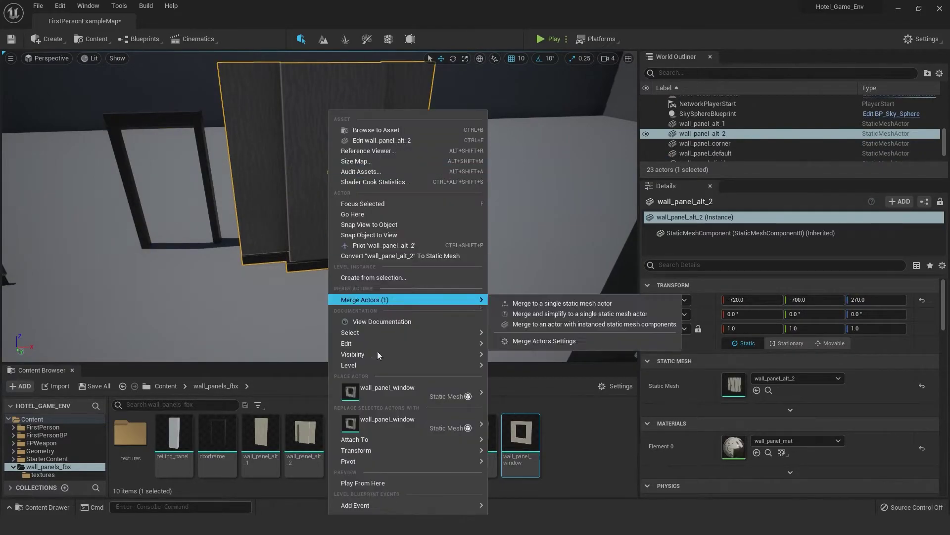
pyautogui.moveTo(386, 466)
pyautogui.click(505, 464)
# Select wall_panel_doorway and set its pivot offset on the front face above the door opening.
pyautogui.moveTo(467, 317); pyautogui.dragTo(618, 317, button='right')
pyautogui.moveTo(466, 208); pyautogui.dragTo(267, 173, button='right')
pyautogui.moveTo(259, 232); pyautogui.dragTo(259, 232, button='right')
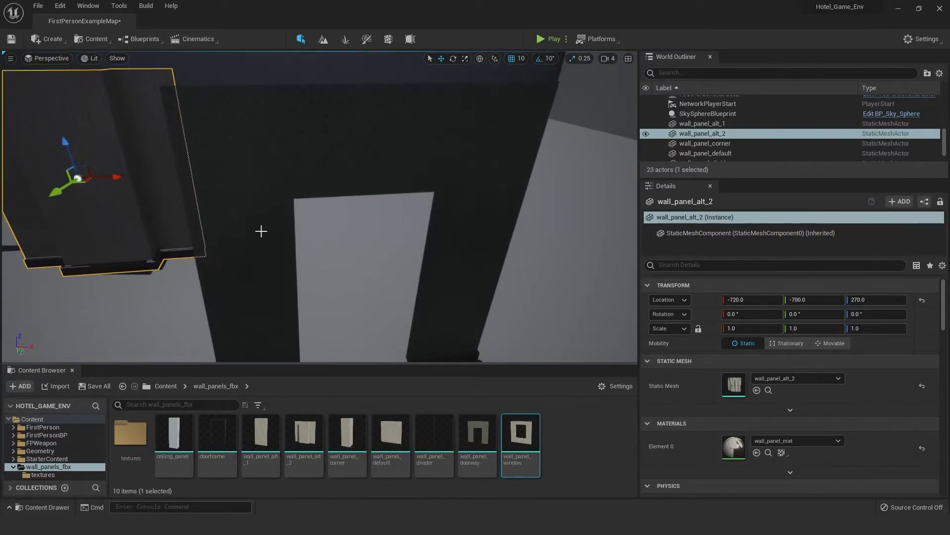
pyautogui.click(331, 184)
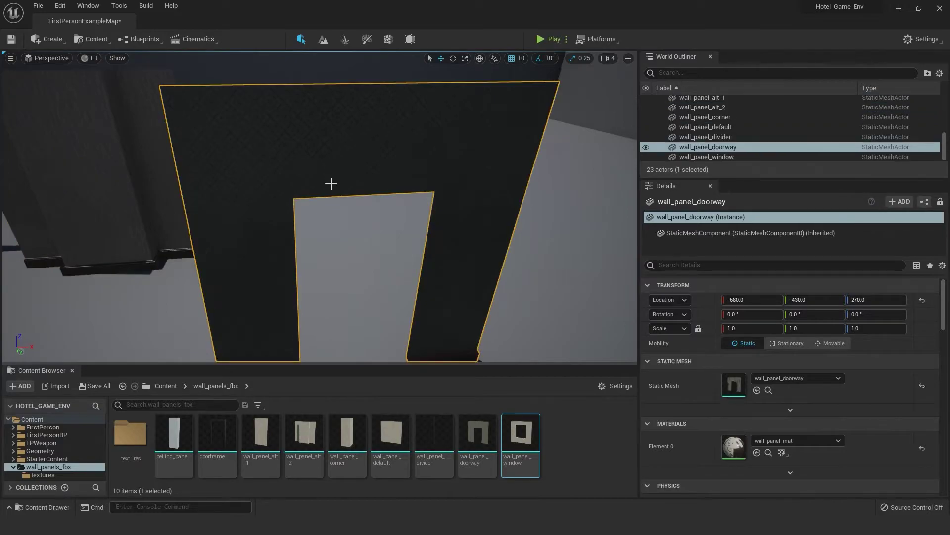
pyautogui.keyDown('alt'); pyautogui.middleClick(359, 145); pyautogui.keyUp('alt')
pyautogui.rightClick(363, 147)
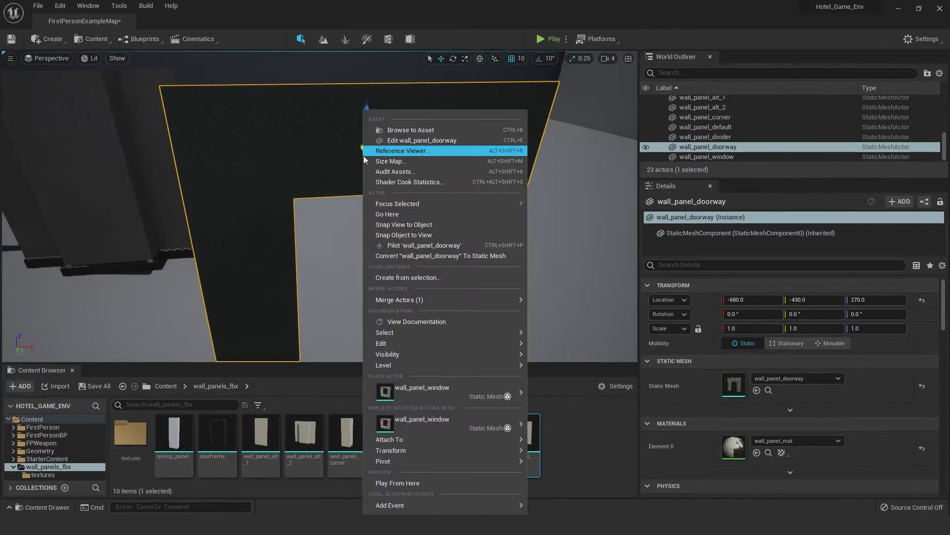
pyautogui.moveTo(423, 465)
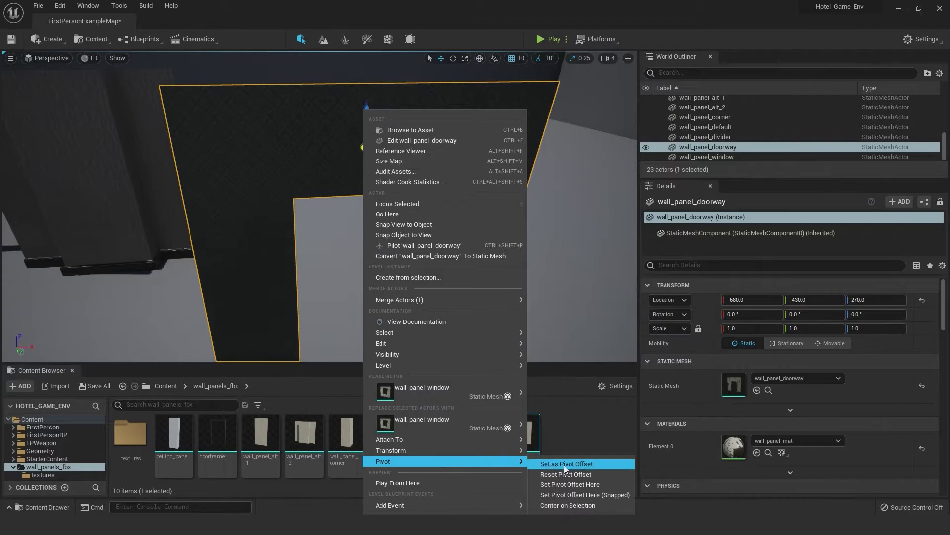
pyautogui.click(571, 466)
# Select wall_panel_window and set its pivot offset on the front face above the window opening.
pyautogui.moveTo(350, 208); pyautogui.dragTo(350, 233, button='right')
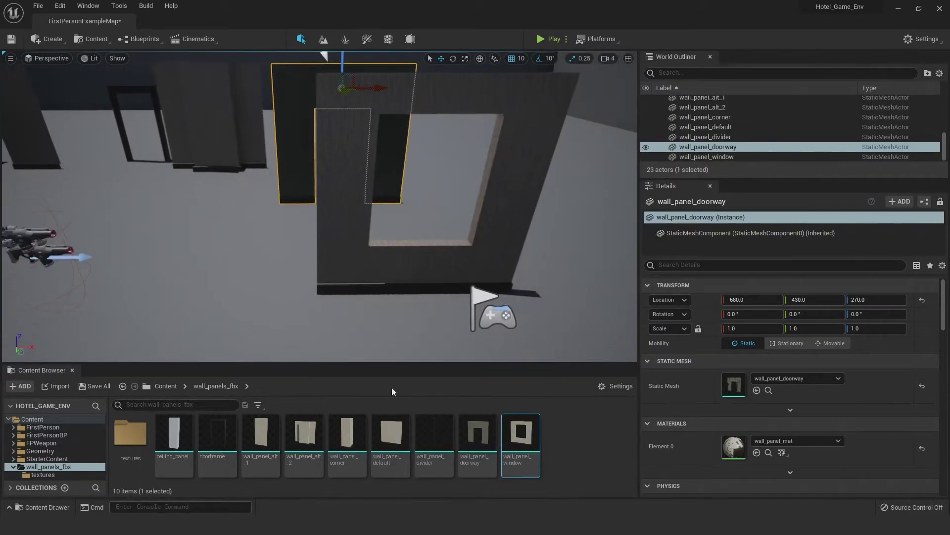
pyautogui.click(350, 234)
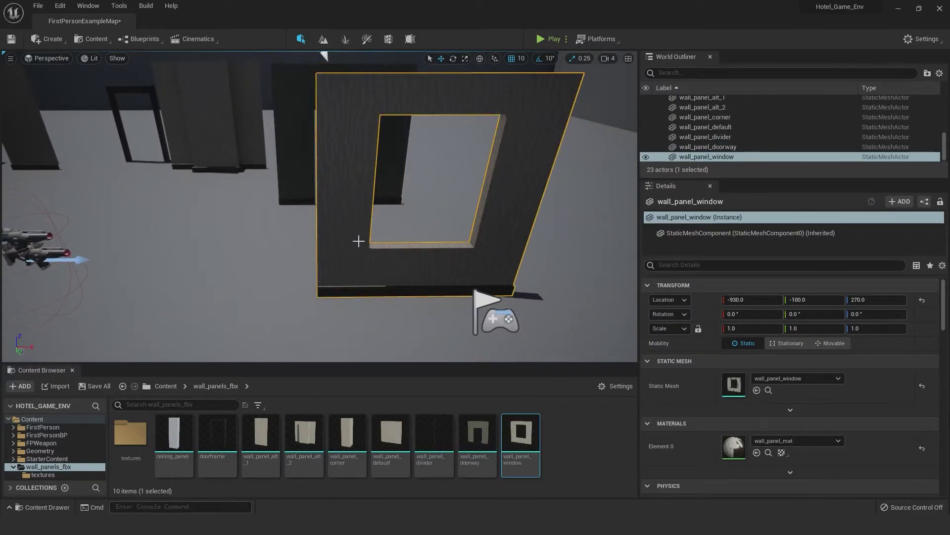
pyautogui.keyDown('alt'); pyautogui.middleClick(440, 100); pyautogui.keyUp('alt')
pyautogui.rightClick(441, 101)
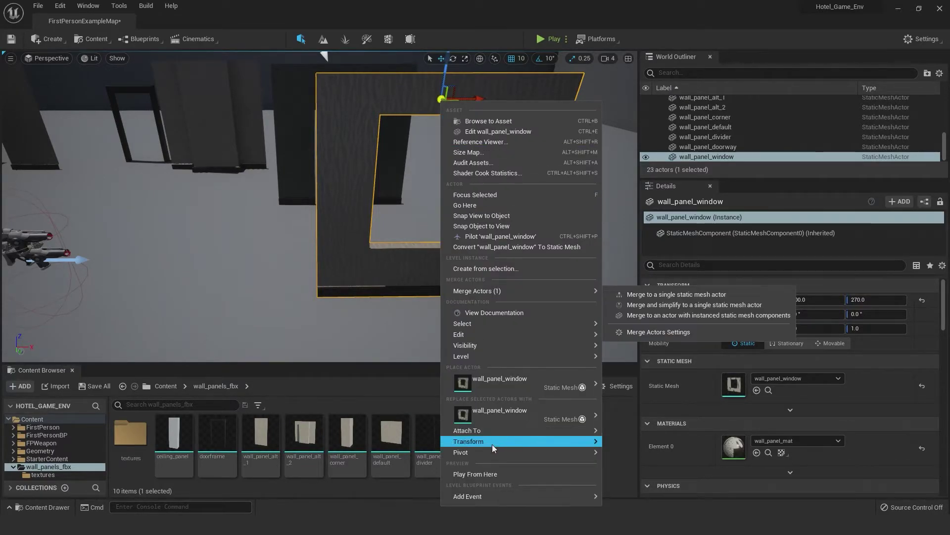
pyautogui.moveTo(504, 452)
pyautogui.click(632, 459)
# Reselect the placed panels one after another, ending with wall_panel_default, to check where each pivot sits.
pyautogui.moveTo(376, 218); pyautogui.dragTo(339, 185, button='right')
pyautogui.click(309, 180)
pyautogui.click(259, 166)
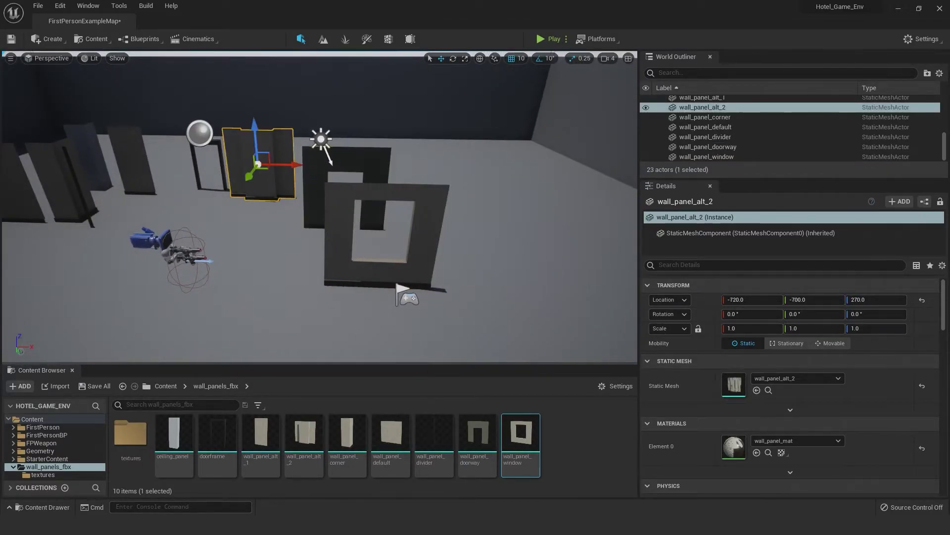
pyautogui.click(222, 165)
pyautogui.moveTo(222, 165); pyautogui.dragTo(145, 132, button='right')
pyautogui.click(245, 153)
pyautogui.click(188, 147)
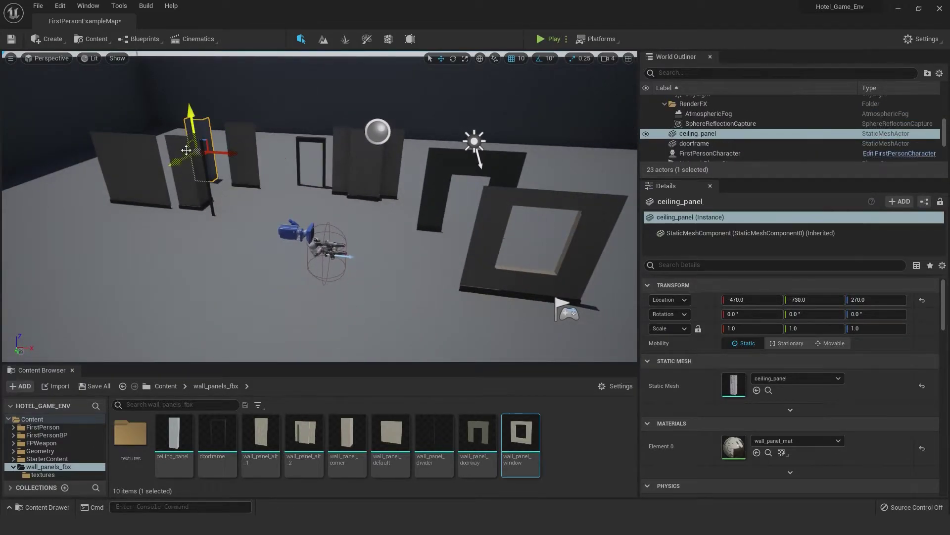
pyautogui.click(178, 145)
pyautogui.click(142, 146)
# Move wall_panel_default along X to -1220 with the grid snap at 10, and try an unsnapped move before undoing it.
pyautogui.moveTo(182, 171); pyautogui.dragTo(237, 173, button='right')
pyautogui.moveTo(297, 208); pyautogui.dragTo(260, 195, button='right')
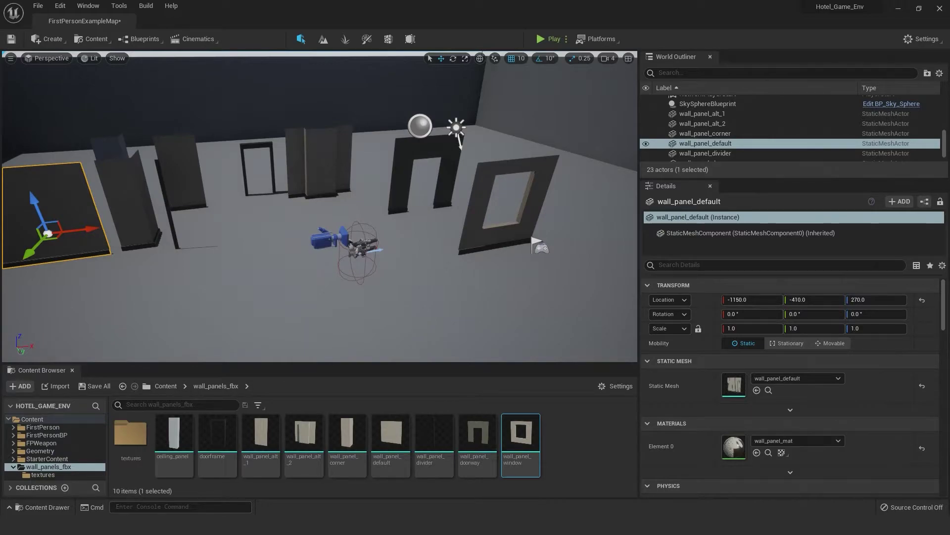
pyautogui.moveTo(260, 195); pyautogui.dragTo(203, 247, button='right')
pyautogui.moveTo(298, 262); pyautogui.dragTo(298, 259, button='right')
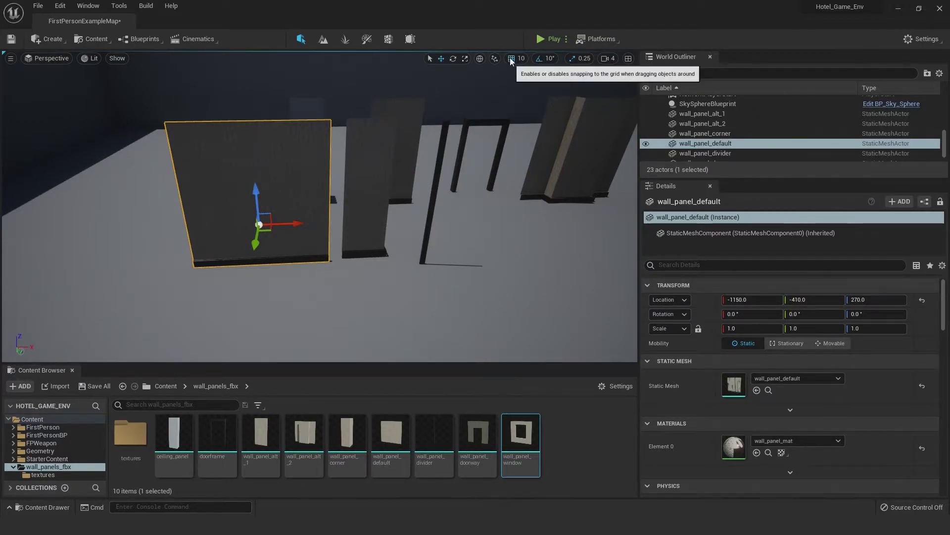
pyautogui.moveTo(293, 223); pyautogui.dragTo(257, 230)
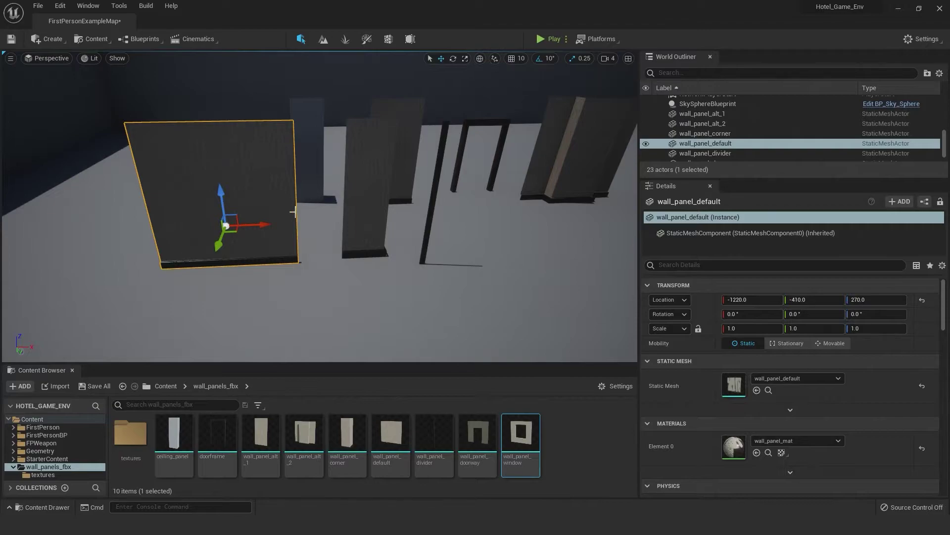
pyautogui.moveTo(257, 225)
pyautogui.mouseDown()
pyautogui.moveTo(473, 225)
pyautogui.moveTo(218, 223)
pyautogui.moveTo(335, 218)
pyautogui.moveTo(263, 216)
pyautogui.mouseUp()
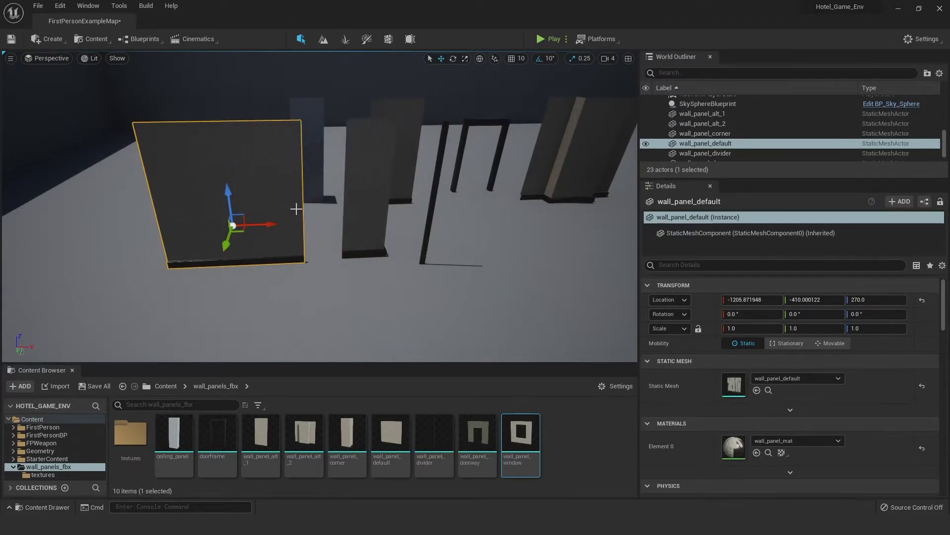
pyautogui.hotkey('ctrl', 'z')
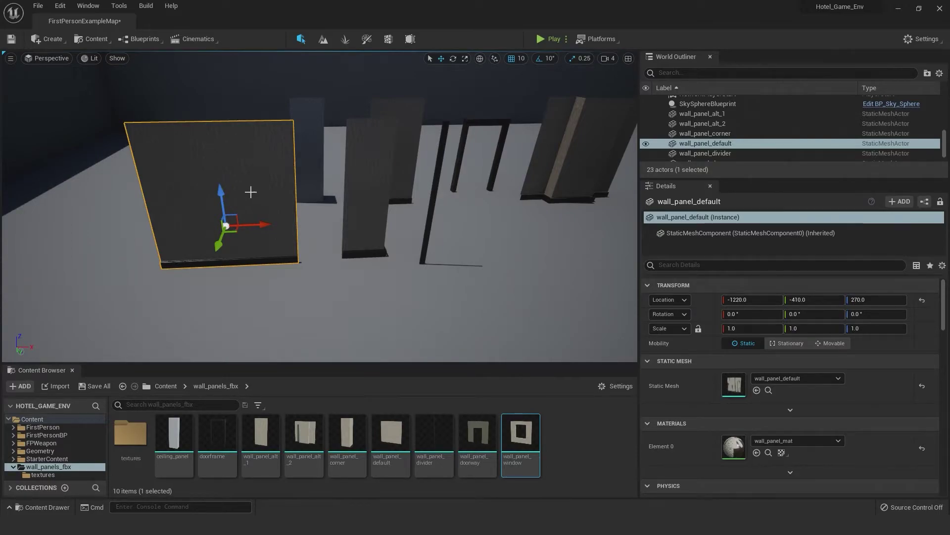
# Try rotating wall_panel_default about its vertical axis and turn it back to its original orientation.
pyautogui.press('e')
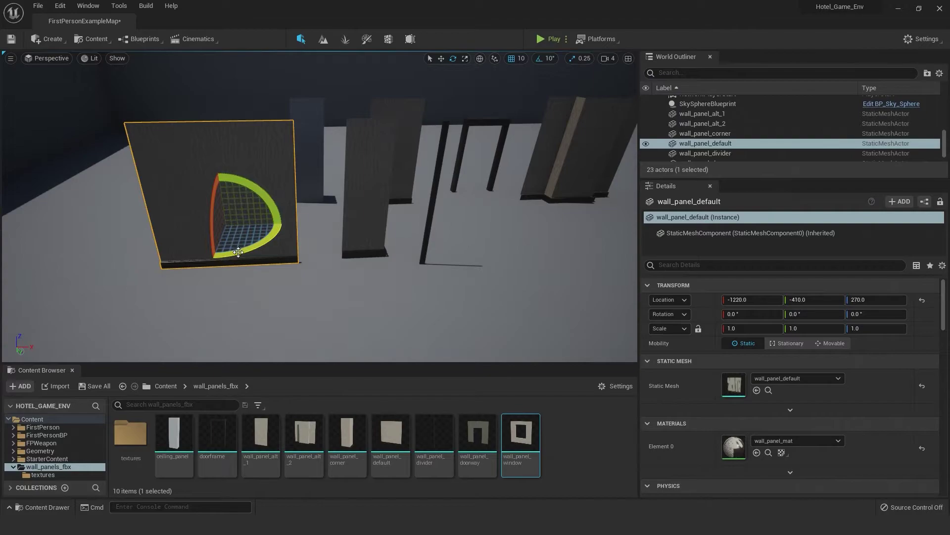
pyautogui.moveTo(239, 253)
pyautogui.mouseDown()
pyautogui.moveTo(171, 256)
pyautogui.moveTo(238, 254)
pyautogui.mouseUp()
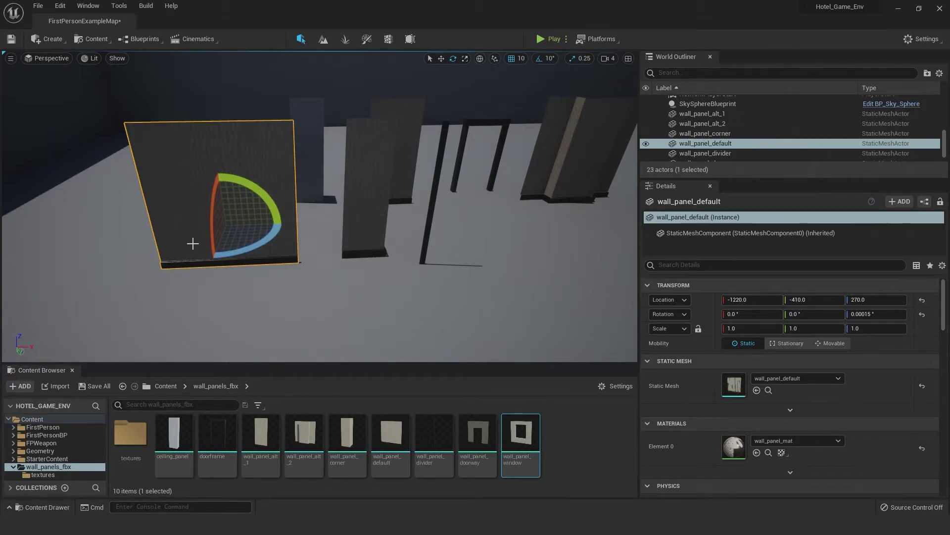
# Try scaling wall_panel_default uniformly to 0.5, undo it, and stretch the panel along Z to a scale of 2.25.
pyautogui.press('w')
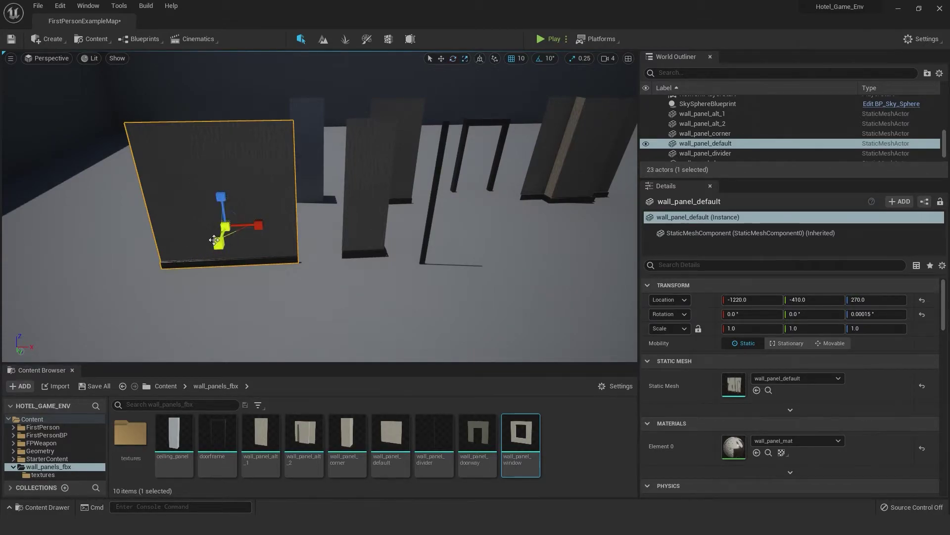
pyautogui.moveTo(258, 261)
pyautogui.mouseDown(button='right')
pyautogui.moveTo(258, 232)
pyautogui.moveTo(223, 248)
pyautogui.moveTo(271, 274)
pyautogui.mouseUp(button='right')
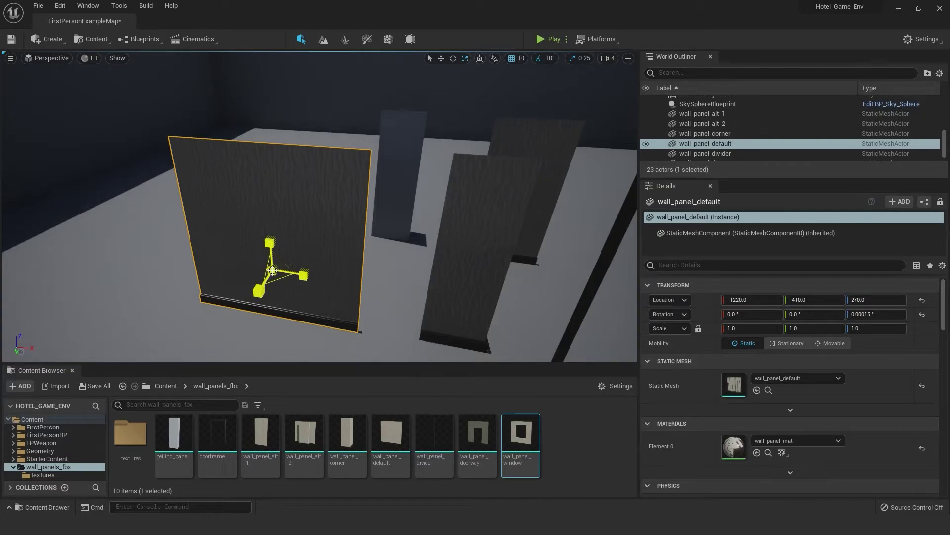
pyautogui.moveTo(272, 271)
pyautogui.mouseDown()
pyautogui.moveTo(305, 245)
pyautogui.moveTo(258, 281)
pyautogui.mouseUp()
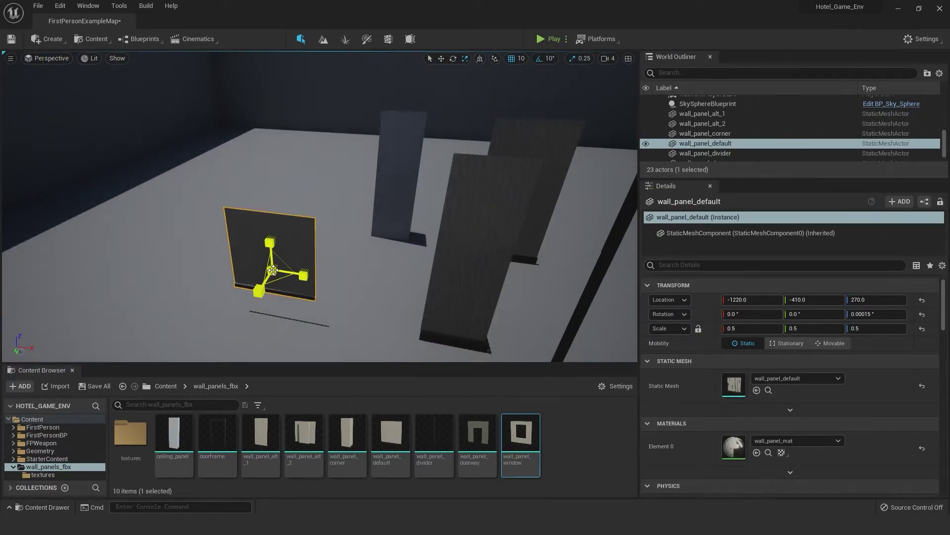
pyautogui.hotkey('ctrl', 'z')
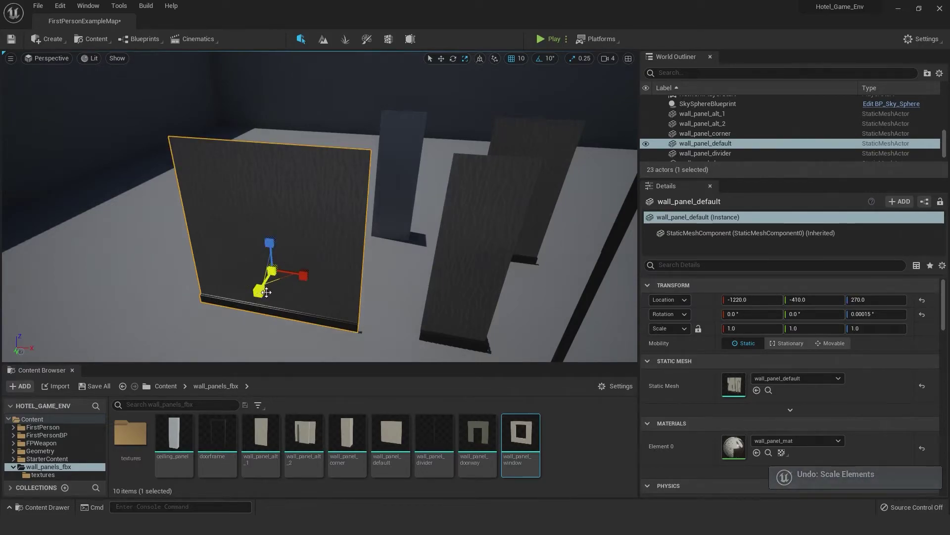
pyautogui.moveTo(304, 275); pyautogui.dragTo(271, 213)
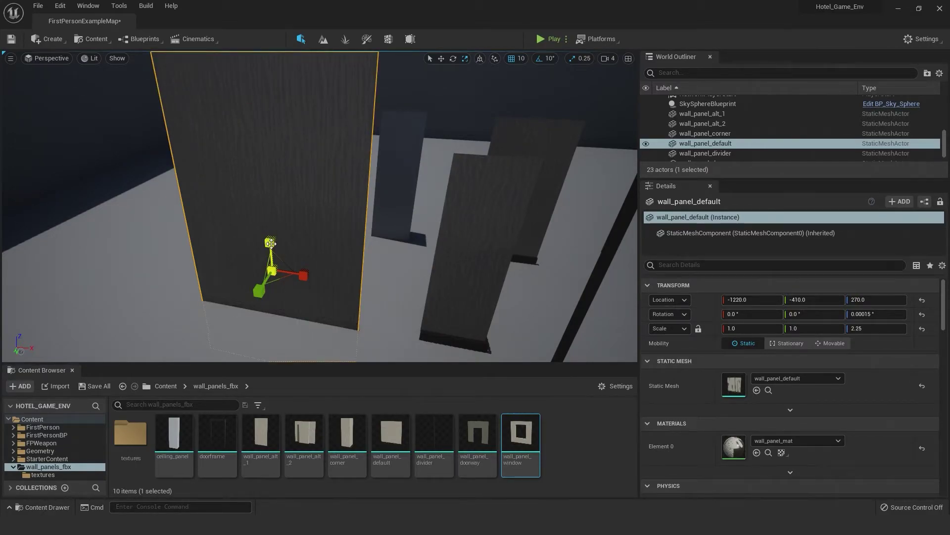
# Undo the Z stretch and the earlier move of wall_panel_default, restoring its X location to -1150.
pyautogui.hotkey('ctrl', 'z')
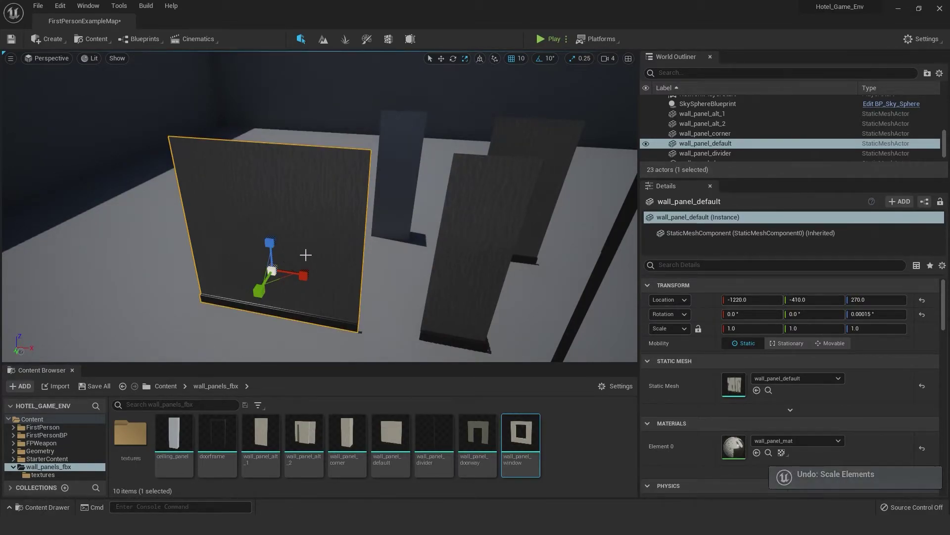
pyautogui.moveTo(315, 247); pyautogui.dragTo(350, 286)
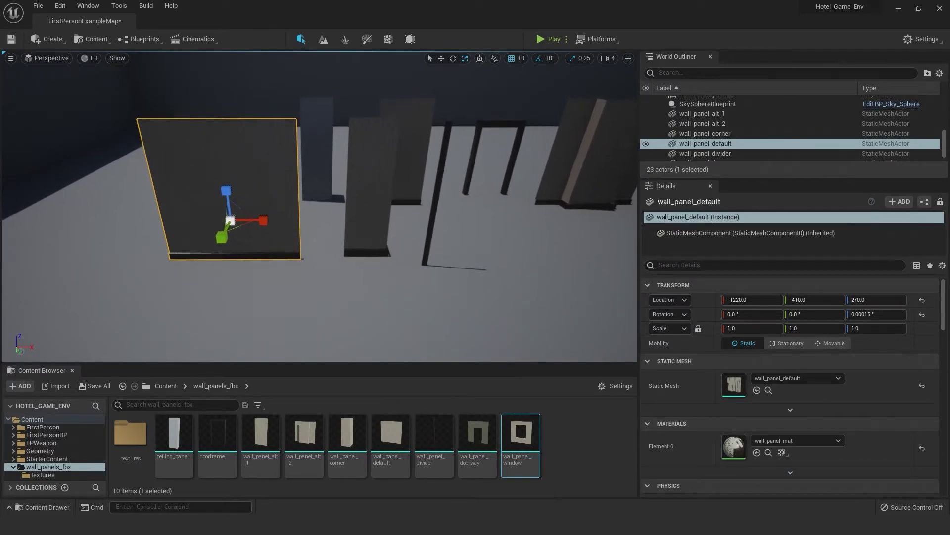
pyautogui.hotkey('ctrl', 'z')
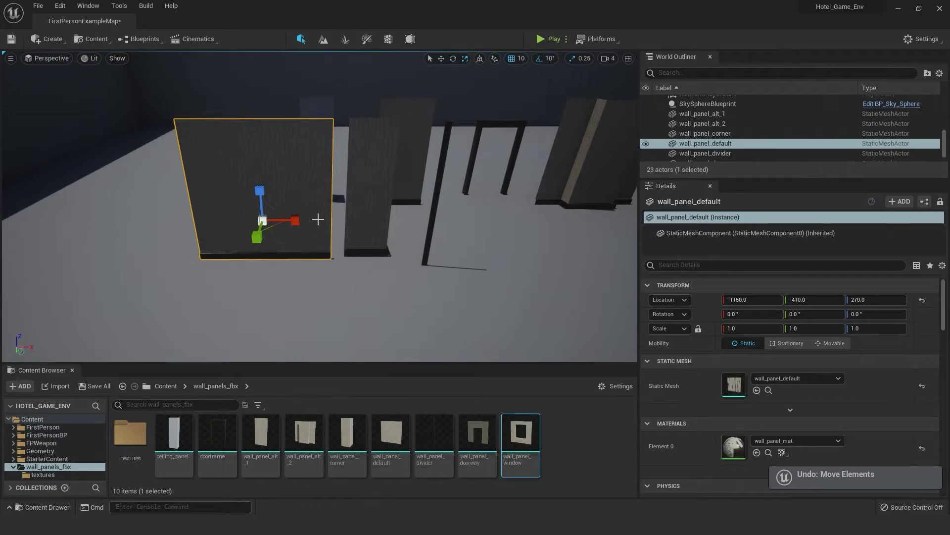
# Duplicate wall_panel_alt_2 along X with the move tool, placing the copy directly beside it at X -420.
pyautogui.moveTo(323, 202); pyautogui.dragTo(361, 263, button='right')
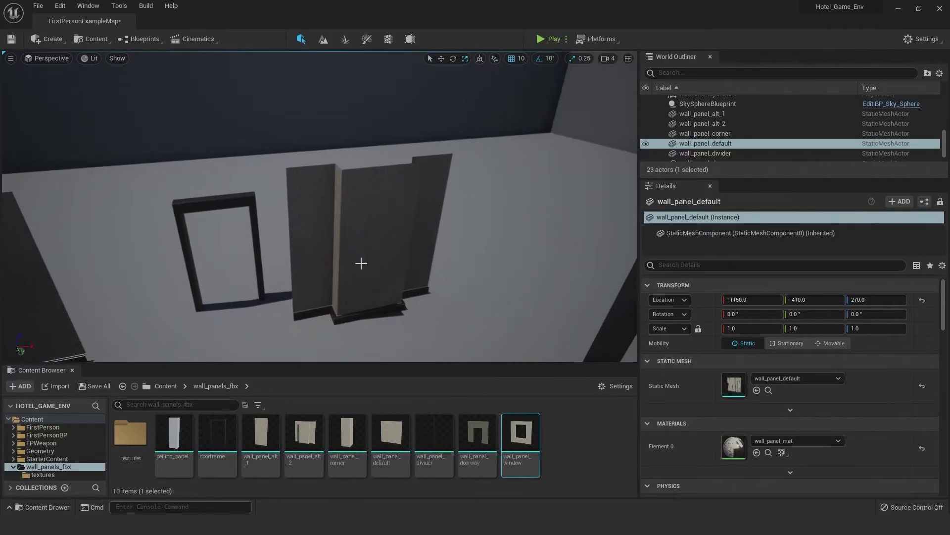
pyautogui.click(327, 248)
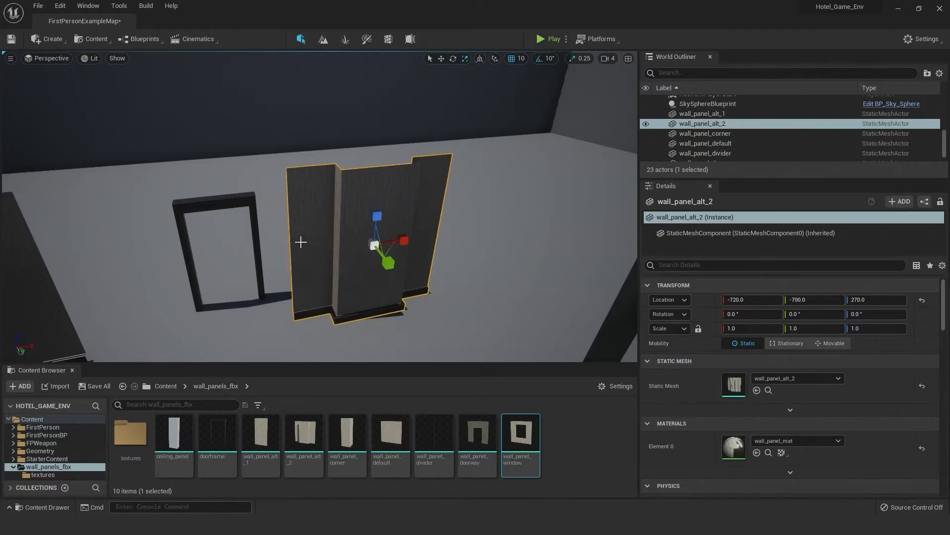
pyautogui.press('w')
pyautogui.moveTo(314, 252); pyautogui.dragTo(337, 218)
pyautogui.moveTo(297, 268); pyautogui.dragTo(313, 252, button='right')
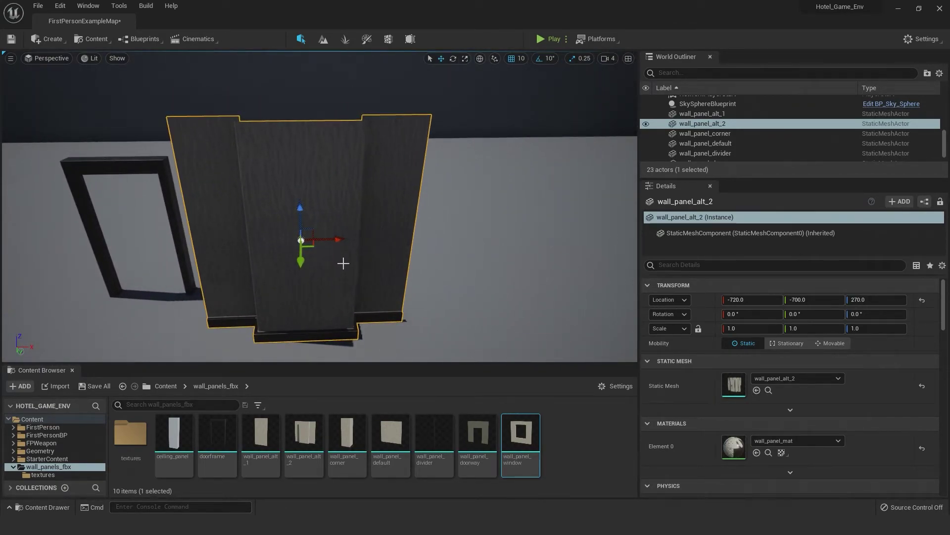
pyautogui.keyDown('alt'); pyautogui.moveTo(328, 240); pyautogui.dragTo(545, 274); pyautogui.keyUp('alt')
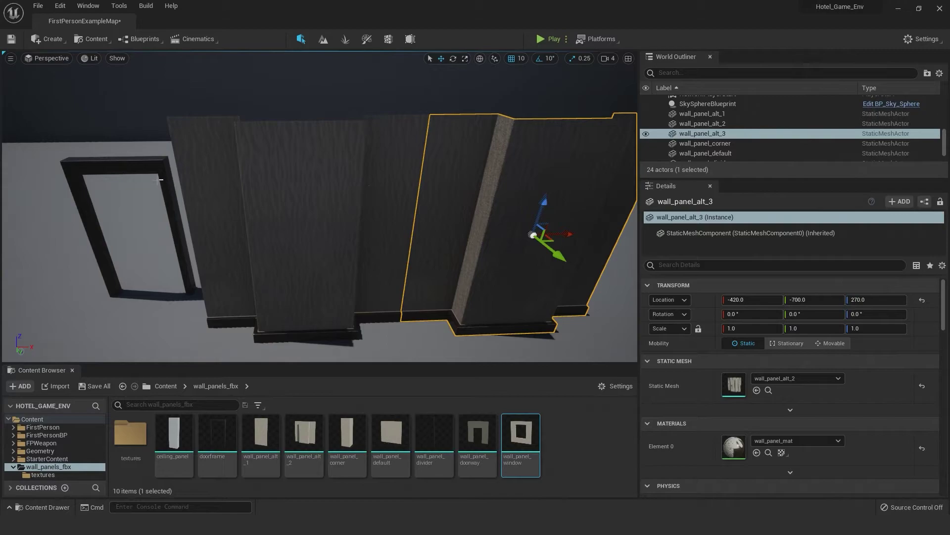
# Try nudging wall_panel_alt_2 along X to -710 with the grid snap at 10, and move it back to -720.
pyautogui.click(156, 175)
pyautogui.moveTo(156, 175); pyautogui.dragTo(324, 233, button='right')
pyautogui.click(306, 232)
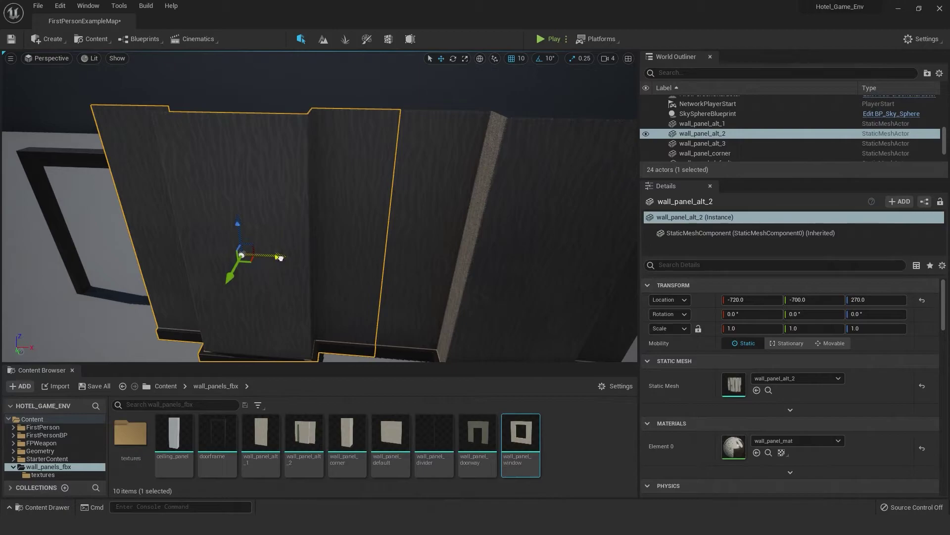
pyautogui.moveTo(280, 257); pyautogui.dragTo(287, 259)
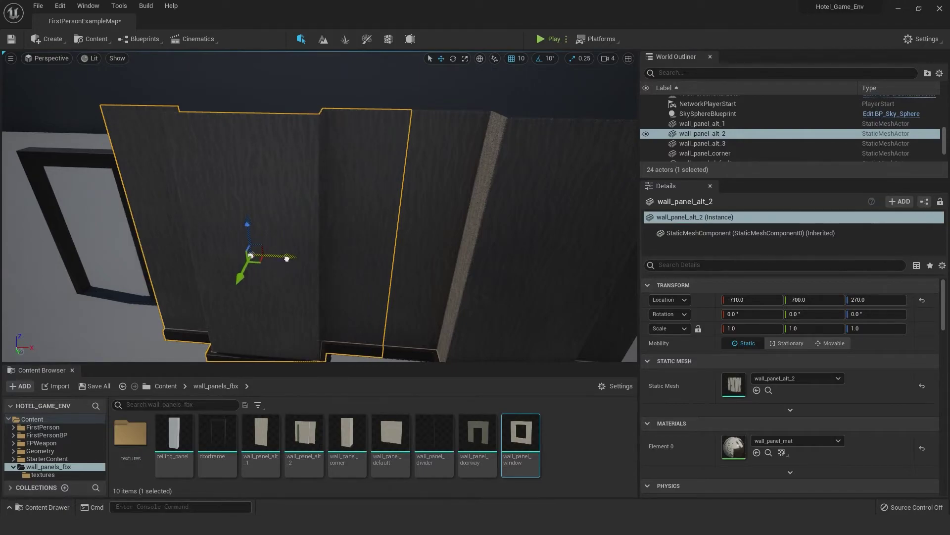
pyautogui.click(433, 99)
pyautogui.moveTo(426, 234); pyautogui.dragTo(387, 214, button='right')
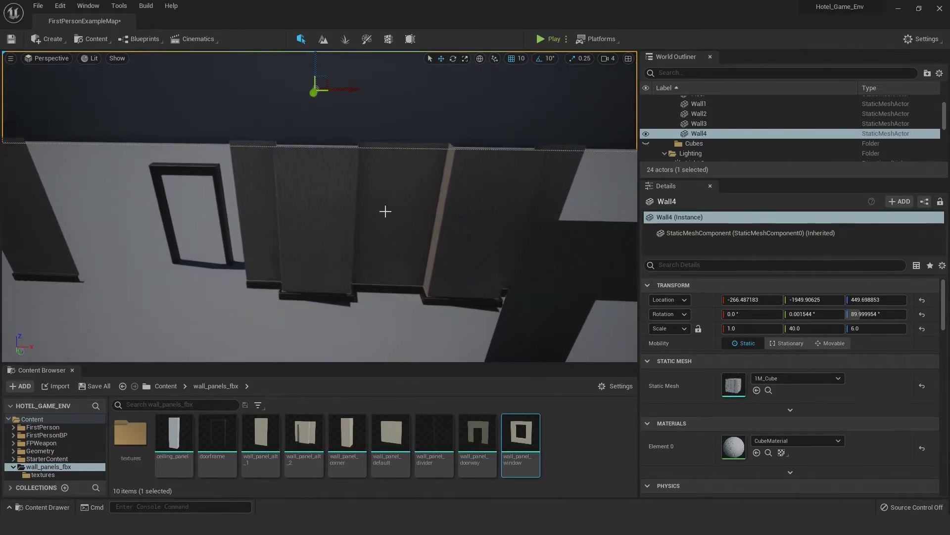
pyautogui.click(352, 227)
pyautogui.moveTo(348, 229); pyautogui.dragTo(340, 226)
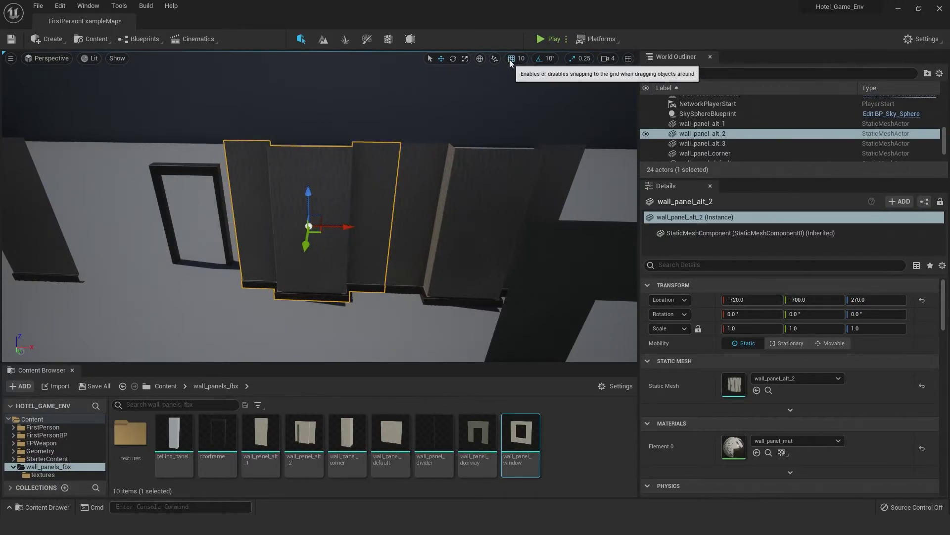
# Move wall_panel_default along X to -380.
pyautogui.moveTo(331, 198); pyautogui.dragTo(282, 193, button='right')
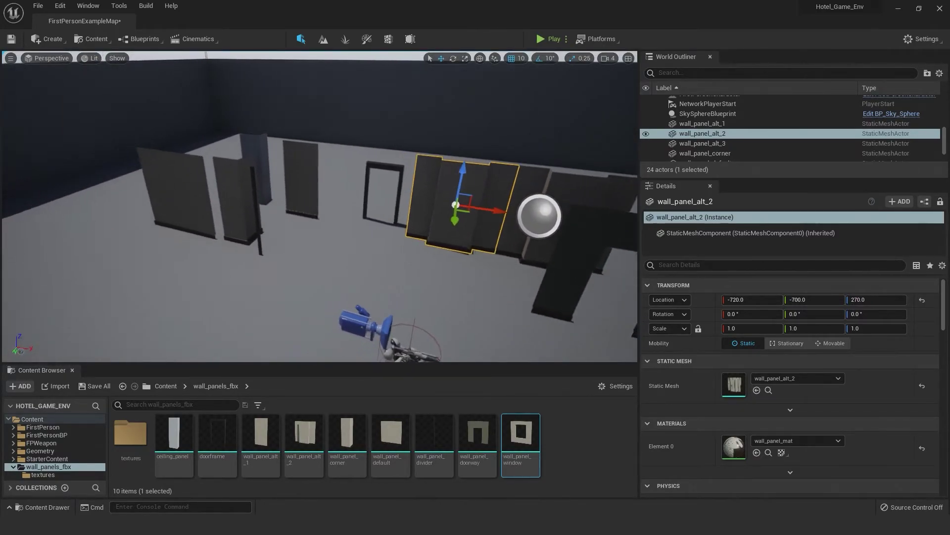
pyautogui.moveTo(362, 210); pyautogui.dragTo(347, 210, button='right')
pyautogui.click(134, 228)
pyautogui.moveTo(134, 227); pyautogui.dragTo(204, 198, button='right')
pyautogui.moveTo(179, 235); pyautogui.dragTo(427, 226)
# Move wall_panel_alt_1 along X to -870 so it sits beside wall_panel_default.
pyautogui.moveTo(257, 247); pyautogui.dragTo(257, 247, button='right')
pyautogui.click(243, 229)
pyautogui.moveTo(233, 224); pyautogui.dragTo(319, 258)
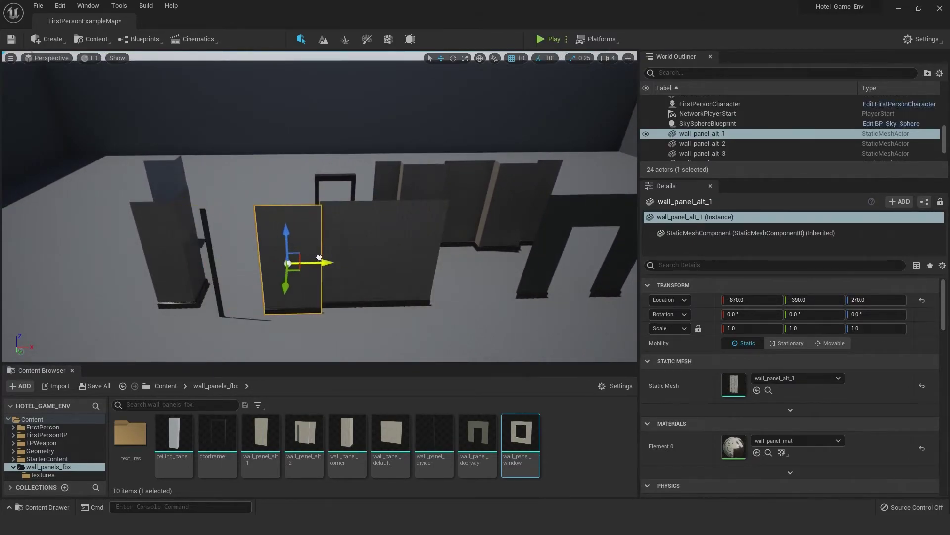
# Shift wall_panel_alt_1 along Y to -410 to line its baseboard up with the one on wall_panel_default.
pyautogui.press('w')
pyautogui.moveTo(312, 292); pyautogui.dragTo(272, 322, button='right')
pyautogui.press('w')
pyautogui.press('s')
pyautogui.press('d')
pyautogui.moveTo(311, 272); pyautogui.dragTo(277, 298, button='right')
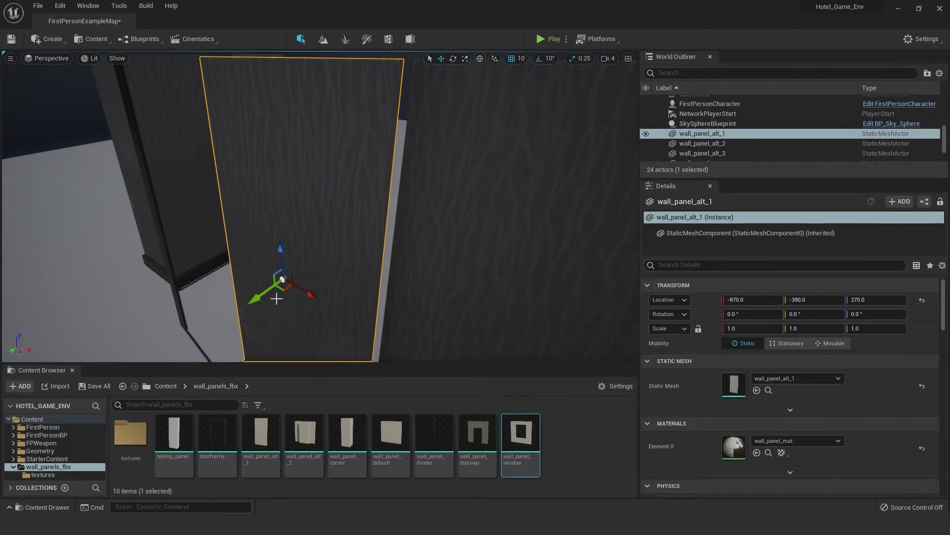
pyautogui.moveTo(262, 295); pyautogui.dragTo(272, 289)
pyautogui.click(187, 222)
pyautogui.moveTo(242, 243)
pyautogui.mouseDown(button='right')
pyautogui.moveTo(212, 250)
pyautogui.moveTo(261, 244)
pyautogui.mouseUp(button='right')
pyautogui.click(259, 305)
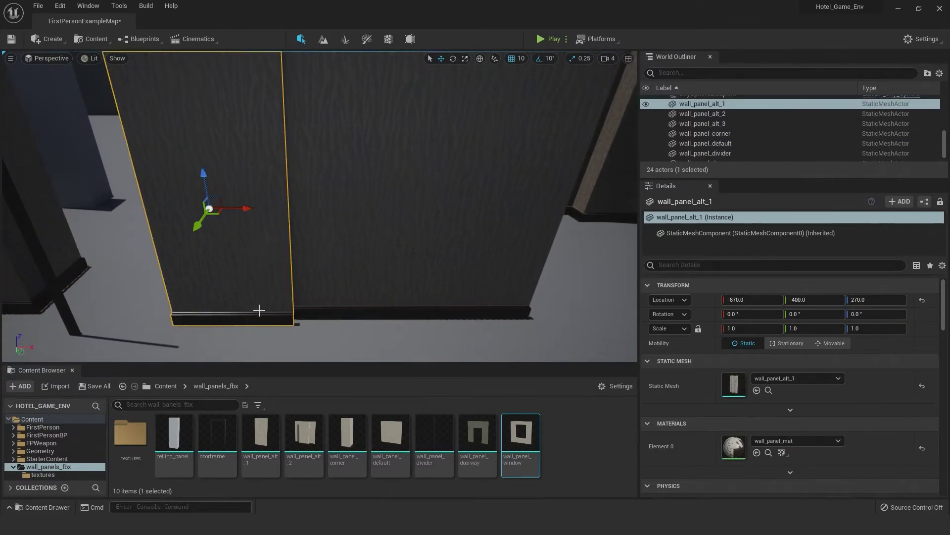
pyautogui.moveTo(198, 227); pyautogui.dragTo(199, 223)
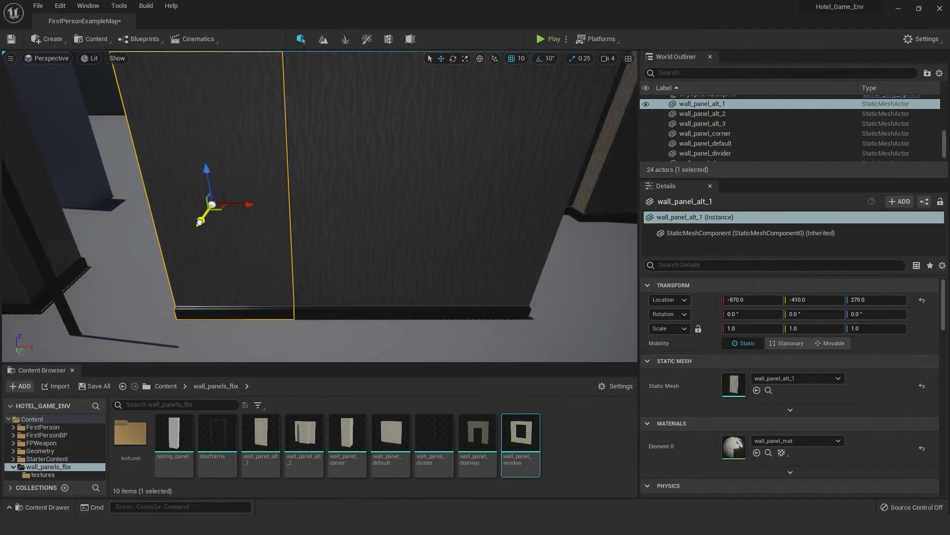
# Move wall_panel_alt_1 along X to about -873.77 with grid snapping off, and turn snapping back on.
pyautogui.click(79, 186)
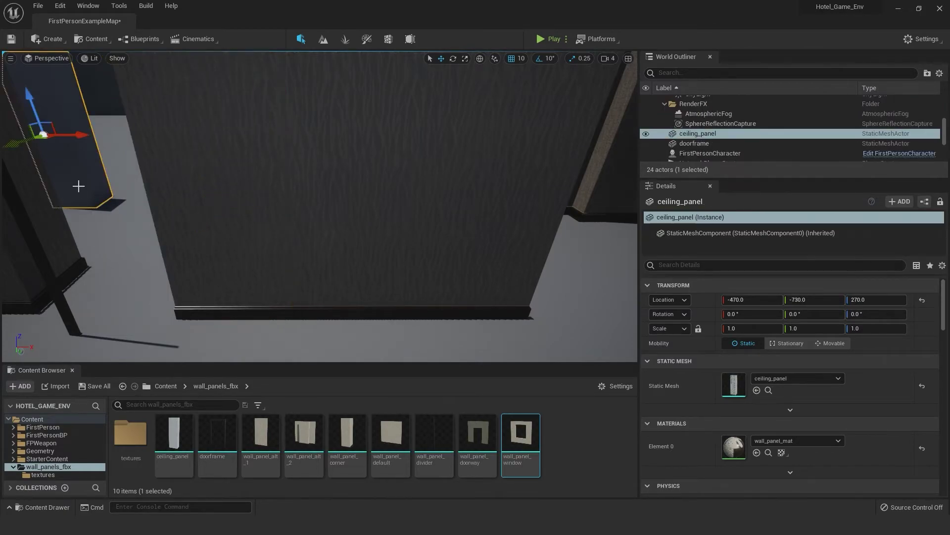
pyautogui.click(264, 228)
pyautogui.click(328, 214)
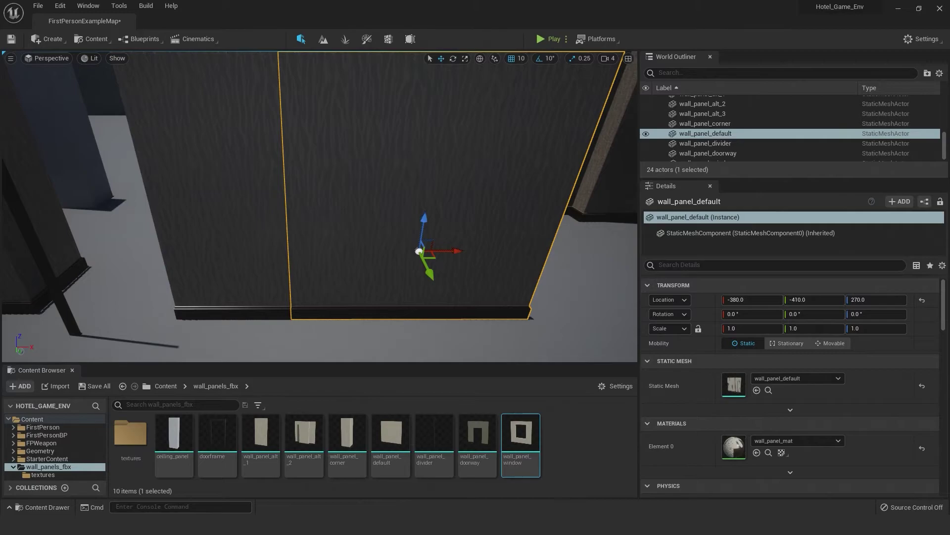
pyautogui.click(252, 222)
pyautogui.moveTo(350, 137); pyautogui.dragTo(317, 80)
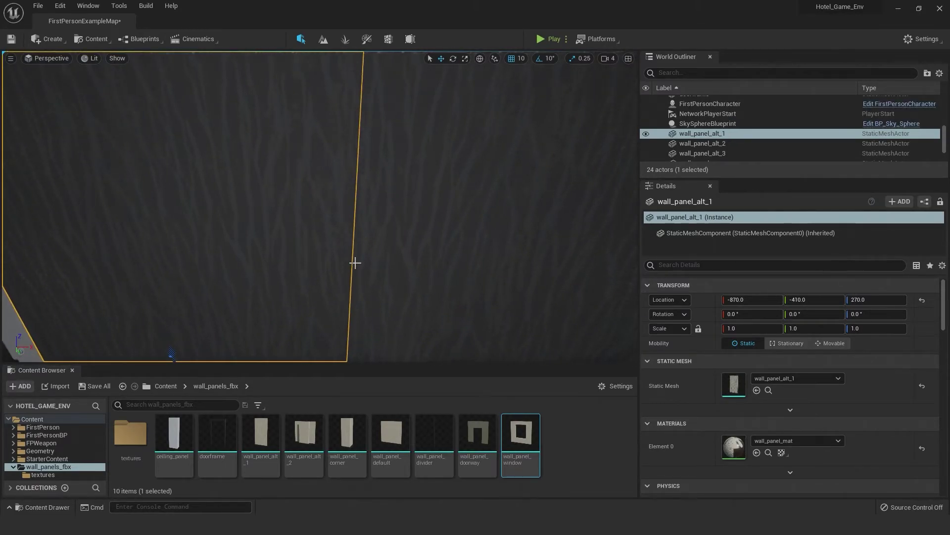
pyautogui.scroll(-3, 414, 193)
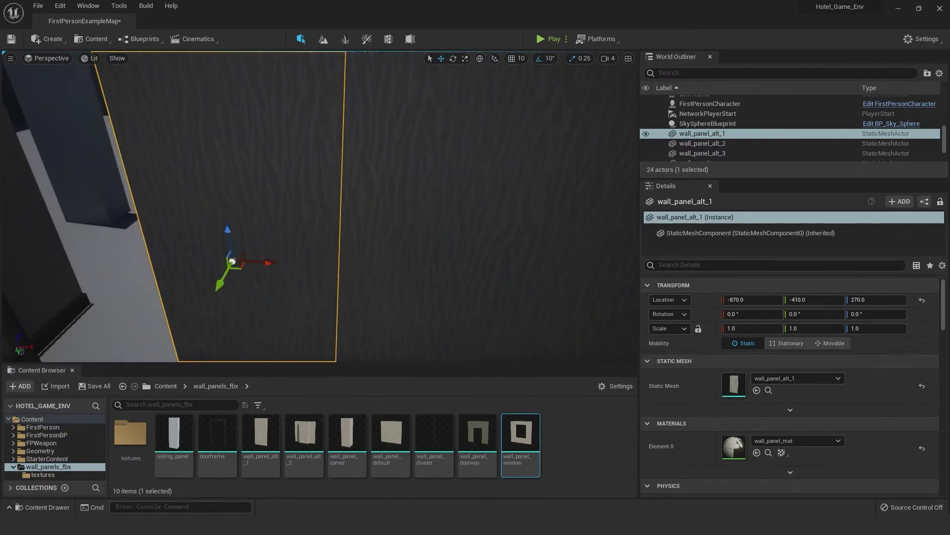
pyautogui.moveTo(320, 207); pyautogui.dragTo(312, 178)
pyautogui.moveTo(276, 206); pyautogui.dragTo(257, 209)
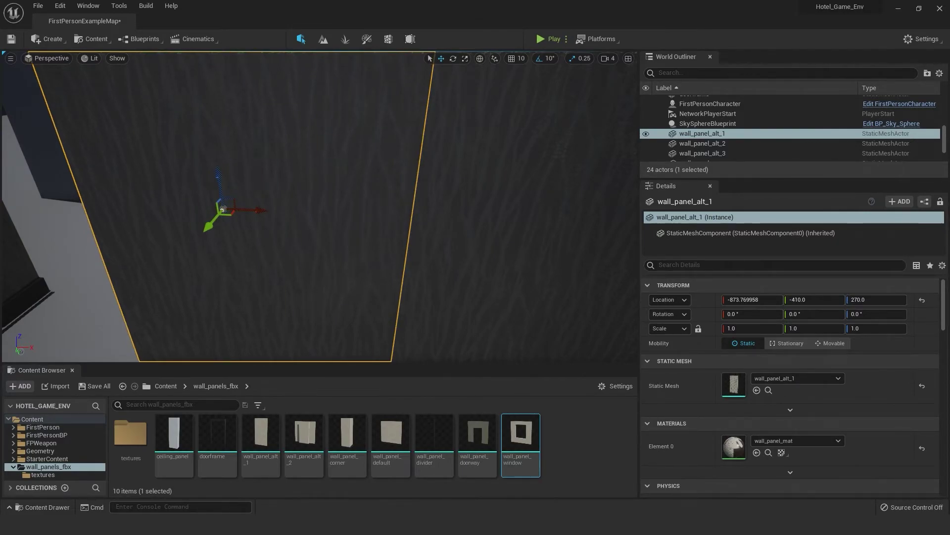
pyautogui.moveTo(356, 139); pyautogui.dragTo(372, 169)
pyautogui.click(512, 58)
pyautogui.moveTo(396, 148); pyautogui.dragTo(379, 99, button='right')
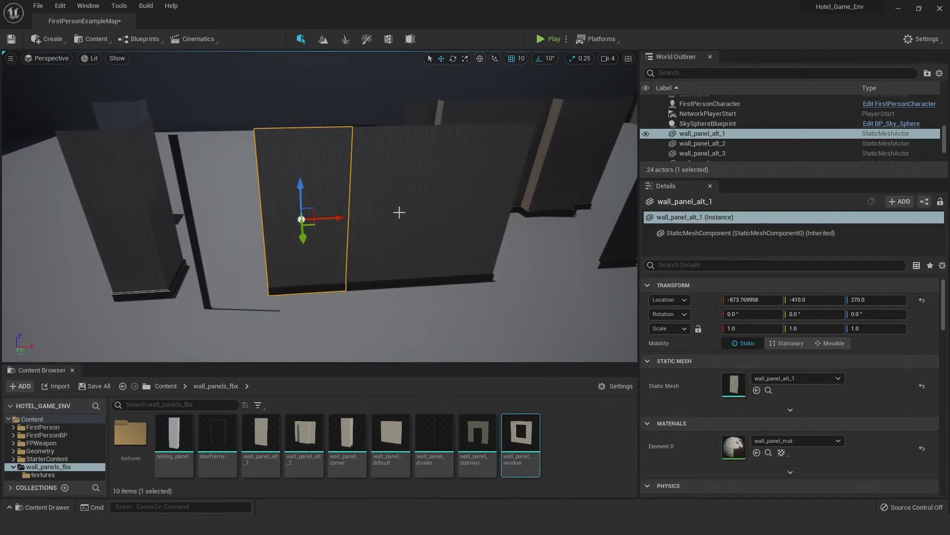
# Move wall_panel_doorway against the free end of the wall, to X -930 and Y -410.
pyautogui.moveTo(435, 199); pyautogui.dragTo(507, 187, button='right')
pyautogui.click(468, 143)
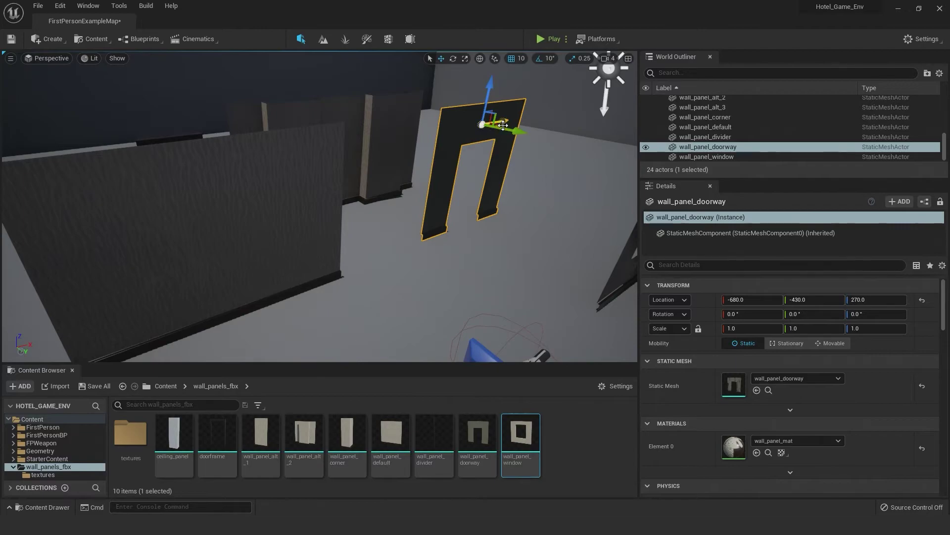
pyautogui.moveTo(506, 121); pyautogui.dragTo(422, 164)
pyautogui.moveTo(358, 173); pyautogui.dragTo(377, 164, button='right')
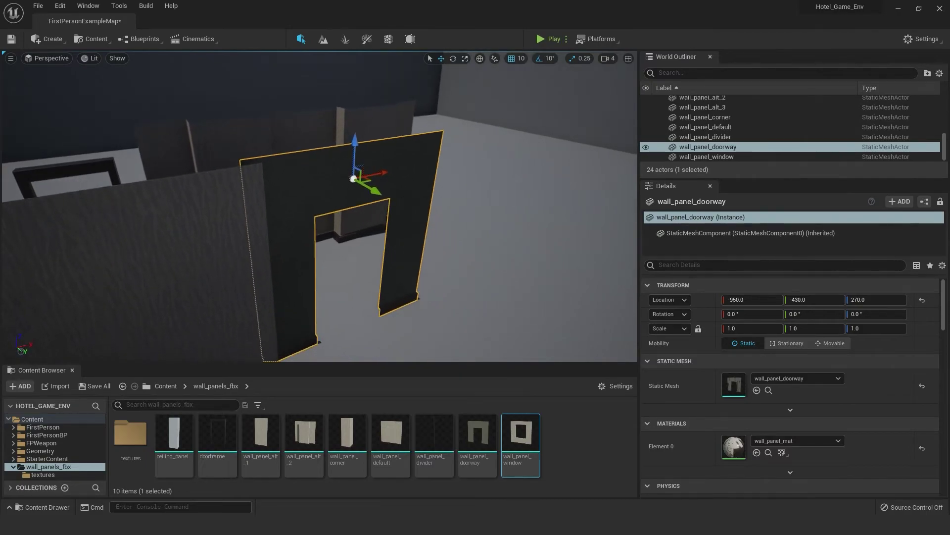
pyautogui.moveTo(376, 189); pyautogui.dragTo(403, 177)
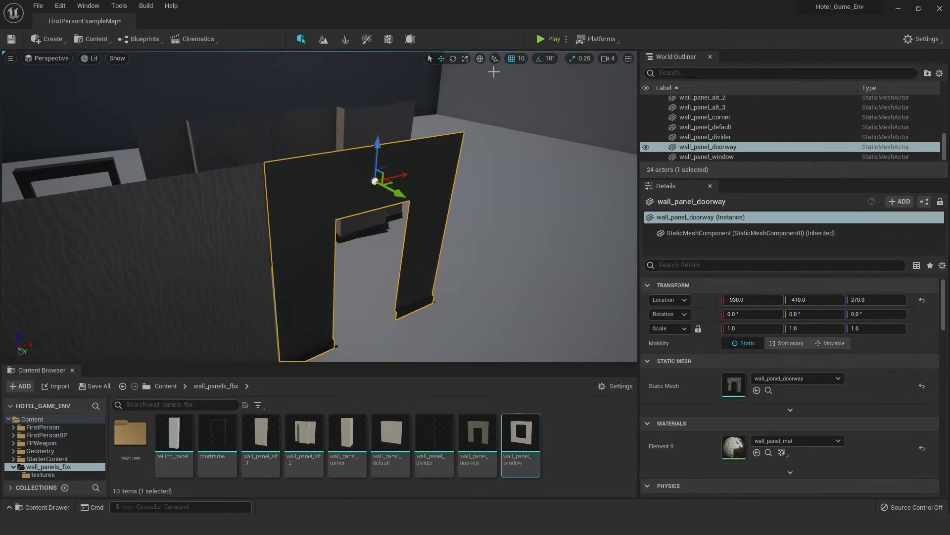
pyautogui.moveTo(398, 176); pyautogui.dragTo(399, 177)
# Shift wall_panel_alt_2 along X to about -646.59 without grid snapping, behind the doorway panel.
pyautogui.click(237, 137)
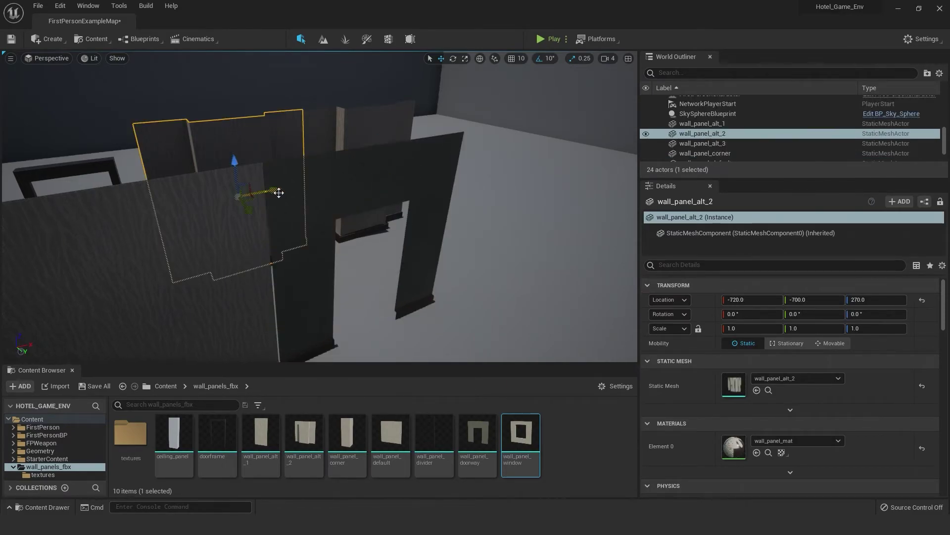
pyautogui.moveTo(278, 193); pyautogui.dragTo(311, 171)
pyautogui.hotkey('ctrl', 'z')
pyautogui.hotkey('ctrl', 'z')
pyautogui.moveTo(404, 177); pyautogui.dragTo(403, 175)
pyautogui.click(213, 143)
pyautogui.moveTo(353, 219); pyautogui.dragTo(223, 159, button='right')
pyautogui.press('w')
pyautogui.moveTo(307, 148); pyautogui.dragTo(337, 148, button='right')
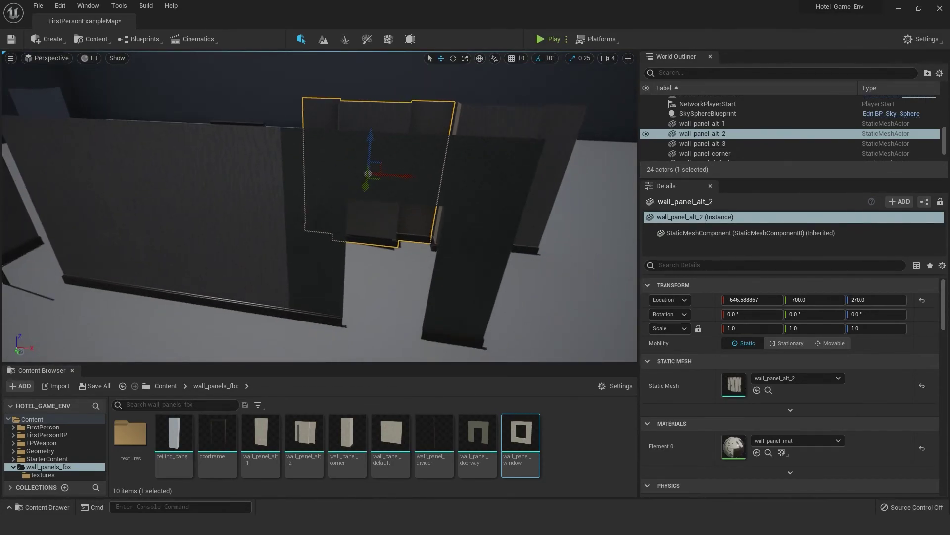
# Move wall_panel_divider along X to about 205.18, near the seam between wall_panel_default and the doorway panel.
pyautogui.moveTo(142, 238); pyautogui.dragTo(64, 238, button='right')
pyautogui.click(199, 221)
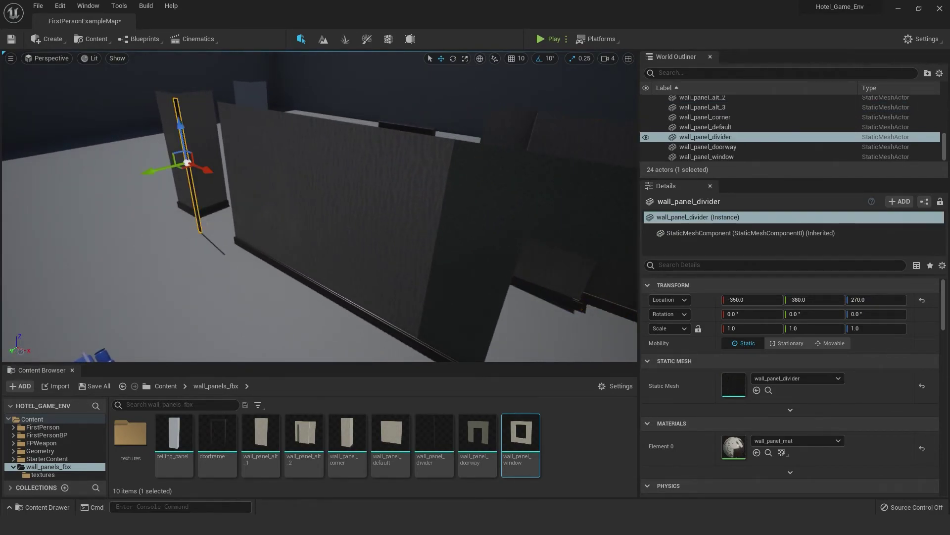
pyautogui.moveTo(206, 171); pyautogui.dragTo(489, 297)
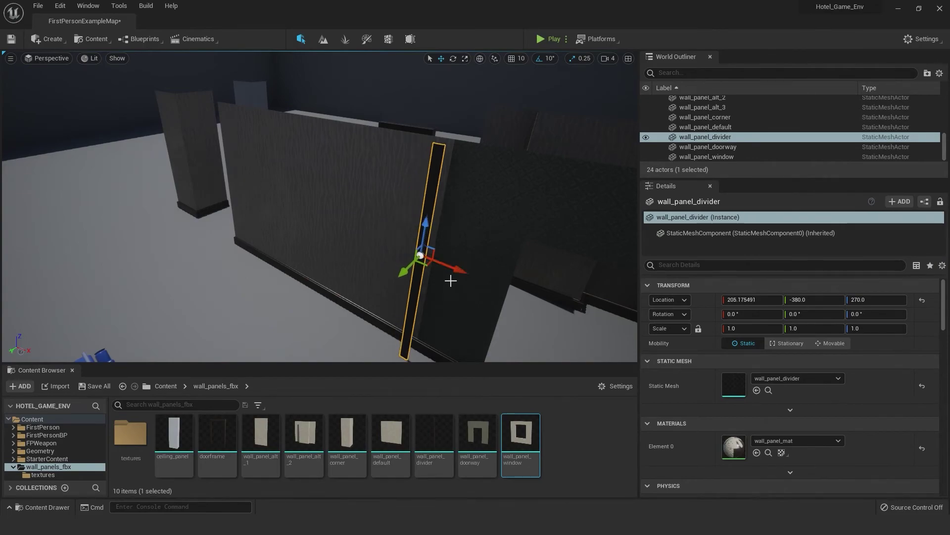
# Fit wall_panel_divider over the seam beside the doorway panel, at about X 209.62 and Y -408.75.
pyautogui.moveTo(321, 192); pyautogui.dragTo(398, 213, button='right')
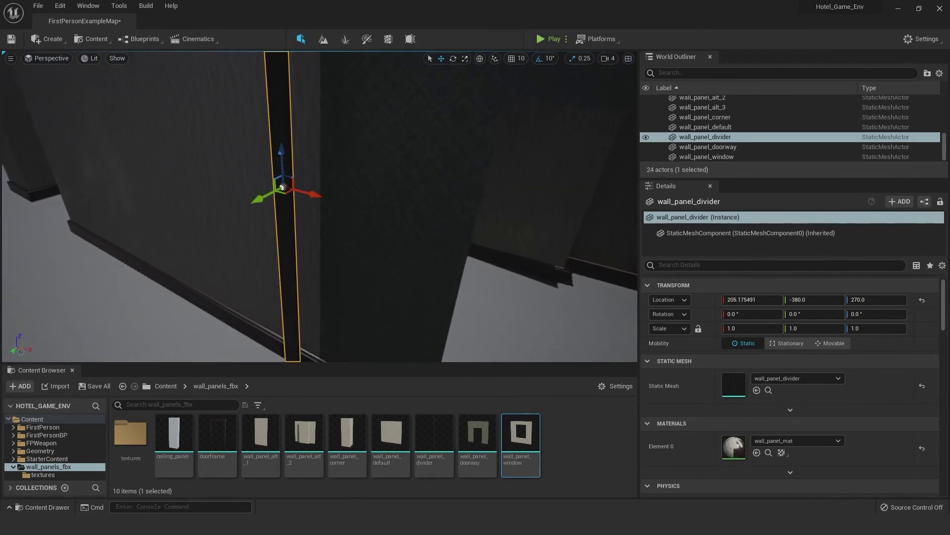
pyautogui.moveTo(262, 203); pyautogui.dragTo(297, 195)
pyautogui.moveTo(274, 198); pyautogui.dragTo(297, 223, button='right')
pyautogui.click(252, 184)
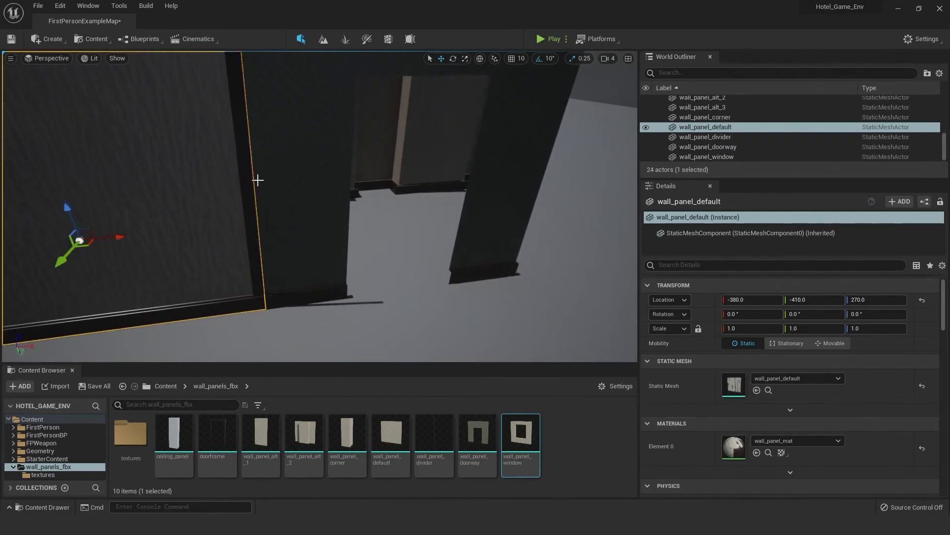
pyautogui.click(250, 173)
pyautogui.moveTo(263, 139); pyautogui.dragTo(269, 142)
pyautogui.moveTo(283, 232)
pyautogui.mouseDown(button='right')
pyautogui.moveTo(258, 213)
pyautogui.moveTo(267, 238)
pyautogui.moveTo(297, 226)
pyautogui.mouseUp(button='right')
pyautogui.moveTo(356, 219)
pyautogui.mouseDown(button='right')
pyautogui.moveTo(346, 221)
pyautogui.moveTo(346, 205)
pyautogui.moveTo(347, 220)
pyautogui.mouseUp(button='right')
pyautogui.press('s')
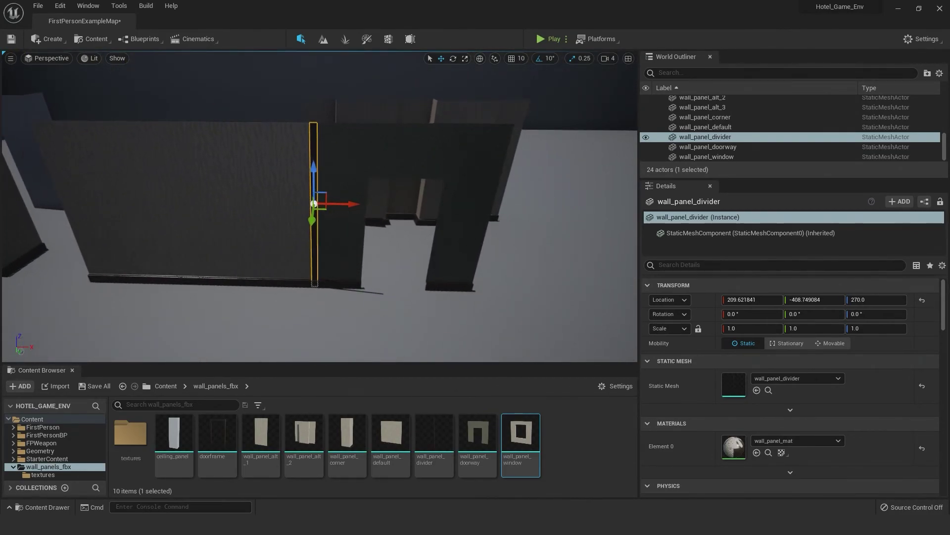
# Duplicate wall_panel_default along X to the far side of the doorway panel, at about X 223.
pyautogui.click(161, 202)
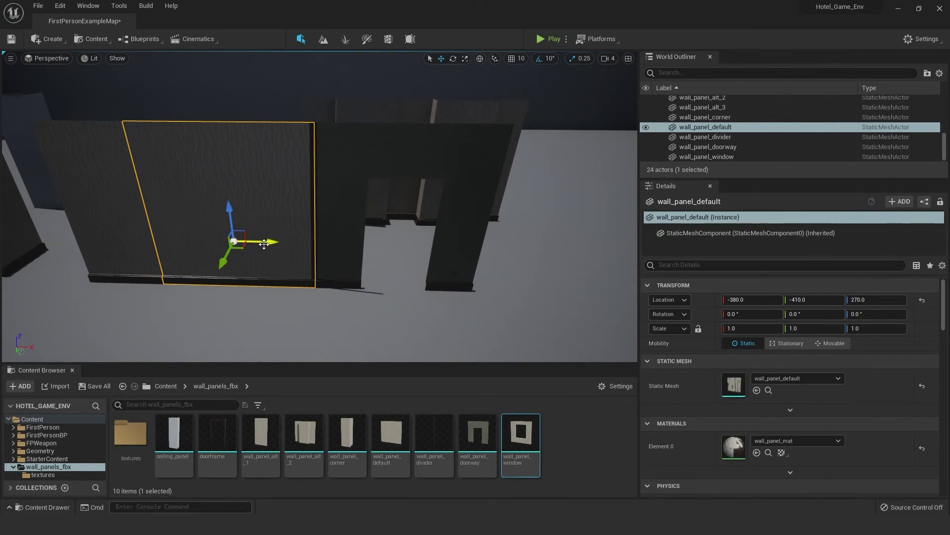
pyautogui.keyDown('alt'); pyautogui.moveTo(256, 242); pyautogui.dragTo(570, 298); pyautogui.keyUp('alt')
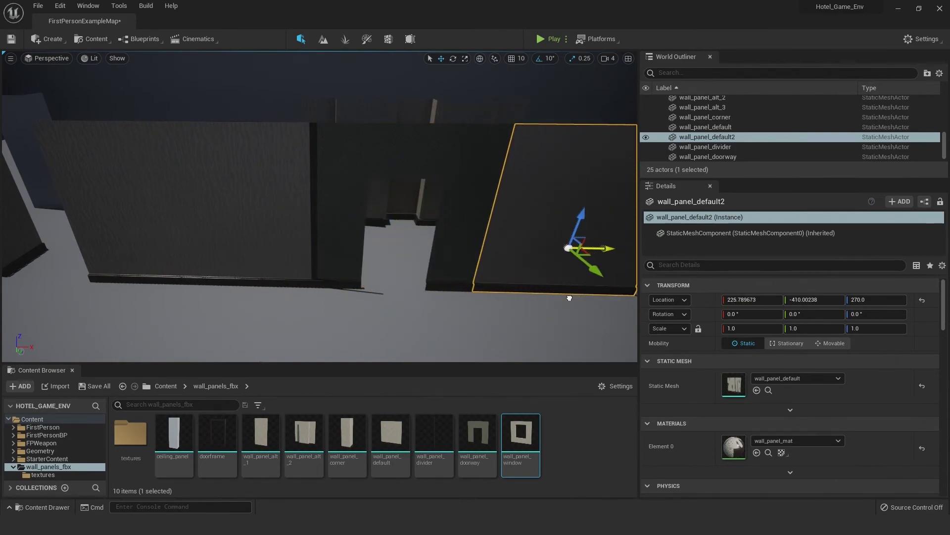
pyautogui.moveTo(493, 308); pyautogui.dragTo(545, 336, button='right')
pyautogui.moveTo(465, 272); pyautogui.dragTo(403, 301, button='right')
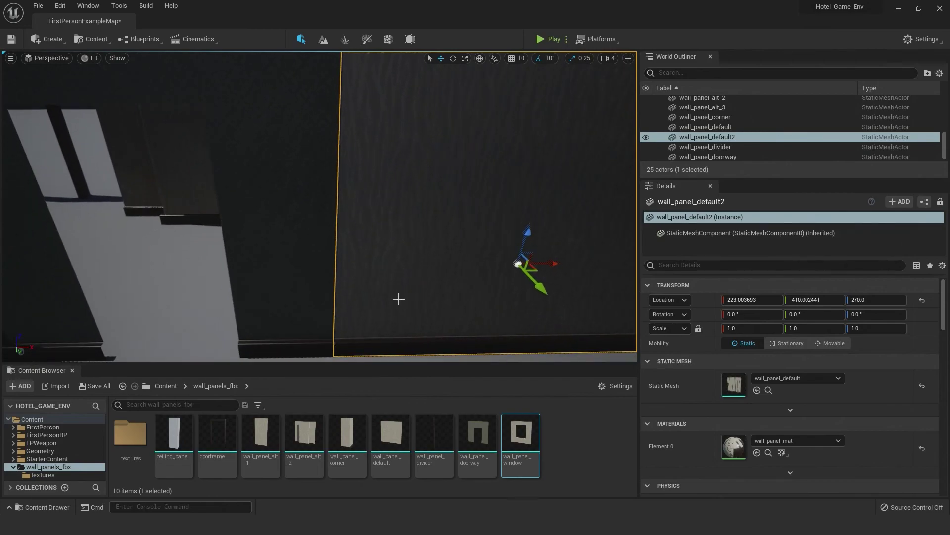
# Fine-tune wall_panel_default2 against the edge of the doorway panel, at about X 223.
pyautogui.click(303, 259)
pyautogui.click(198, 194)
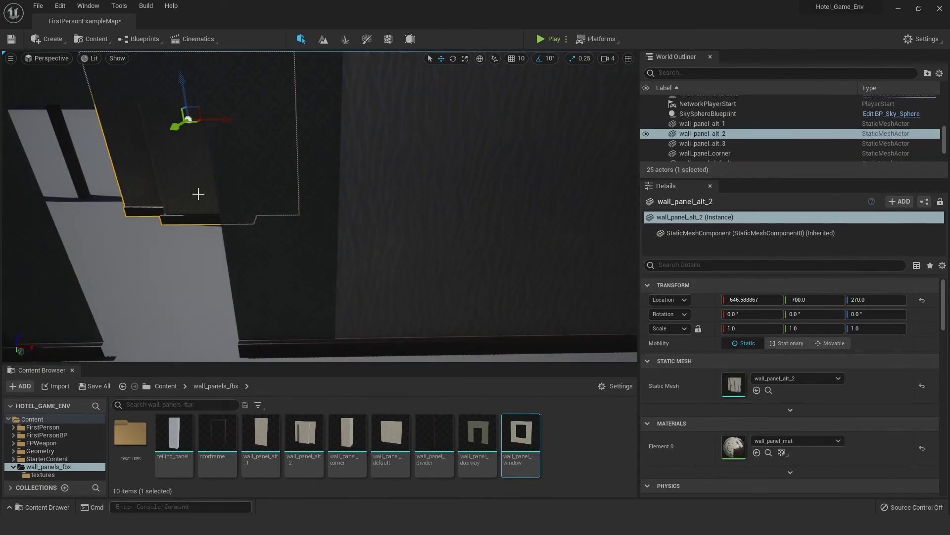
pyautogui.click(367, 278)
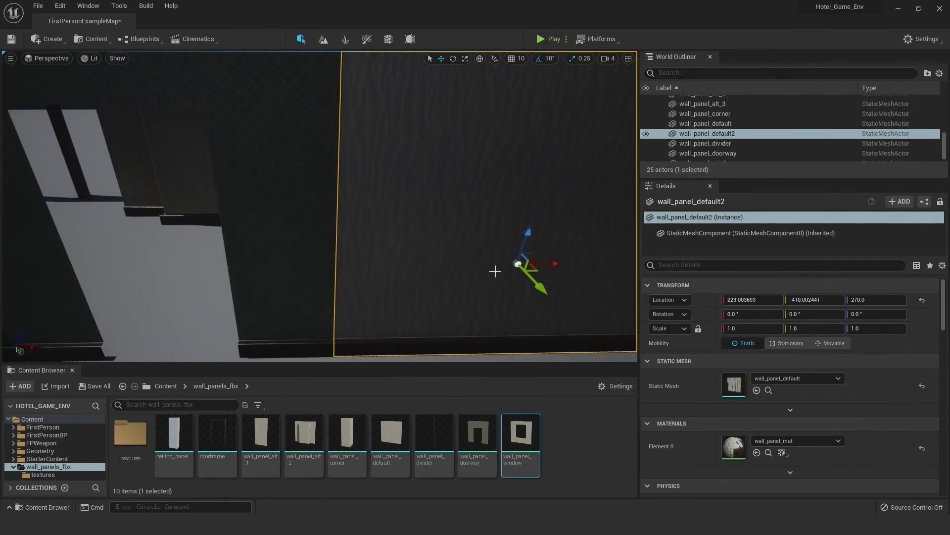
pyautogui.moveTo(545, 266); pyautogui.dragTo(548, 266)
# Duplicate wall_panel_divider along X onto the seam between the doorway panel and wall_panel_default2, at about X 513.66.
pyautogui.moveTo(231, 227); pyautogui.dragTo(158, 313, button='right')
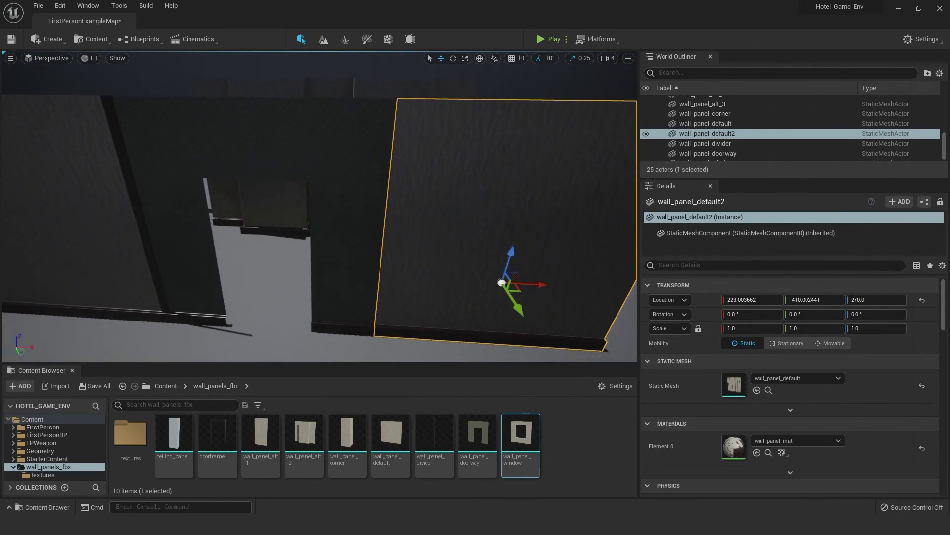
pyautogui.click(142, 212)
pyautogui.keyDown('alt'); pyautogui.moveTo(161, 214); pyautogui.dragTo(404, 278); pyautogui.keyUp('alt')
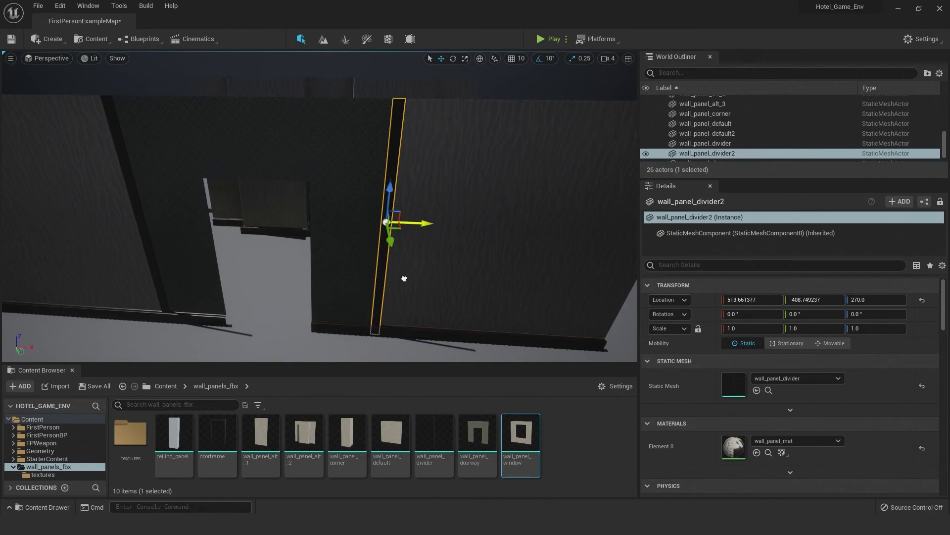
pyautogui.click(268, 211)
# Switch the viewport's view mode to Detail Lighting and inspect the assembled wall around the doorway.
pyautogui.moveTo(268, 211); pyautogui.dragTo(259, 101, button='right')
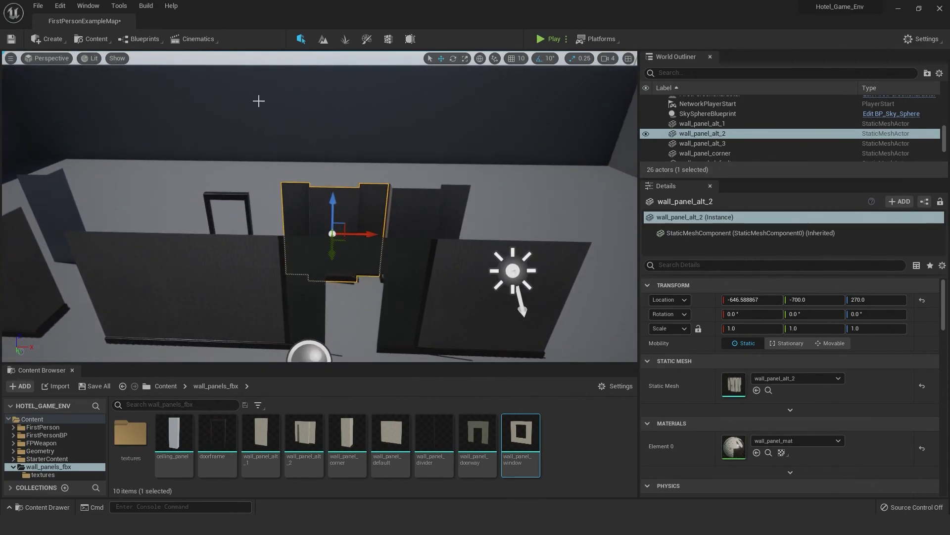
pyautogui.click(94, 60)
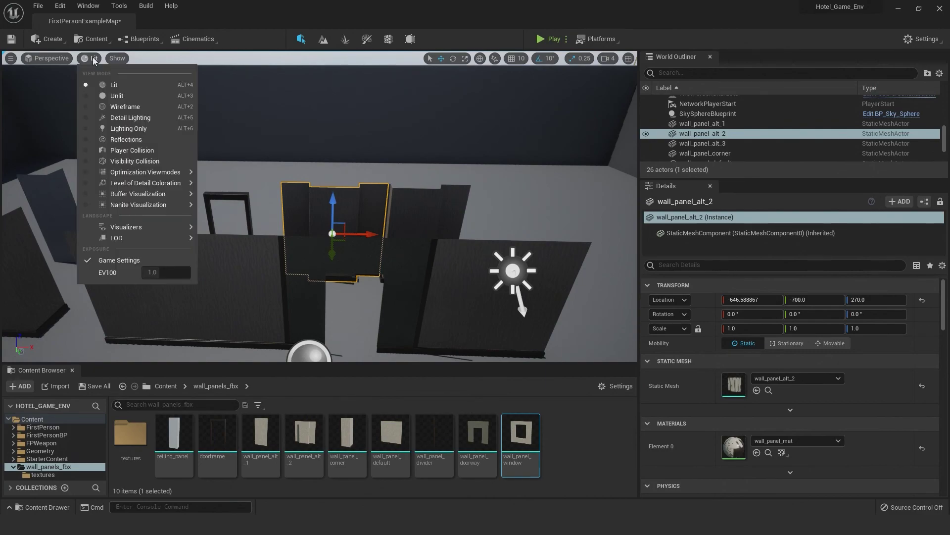
pyautogui.click(130, 117)
pyautogui.moveTo(159, 144); pyautogui.dragTo(159, 144, button='right')
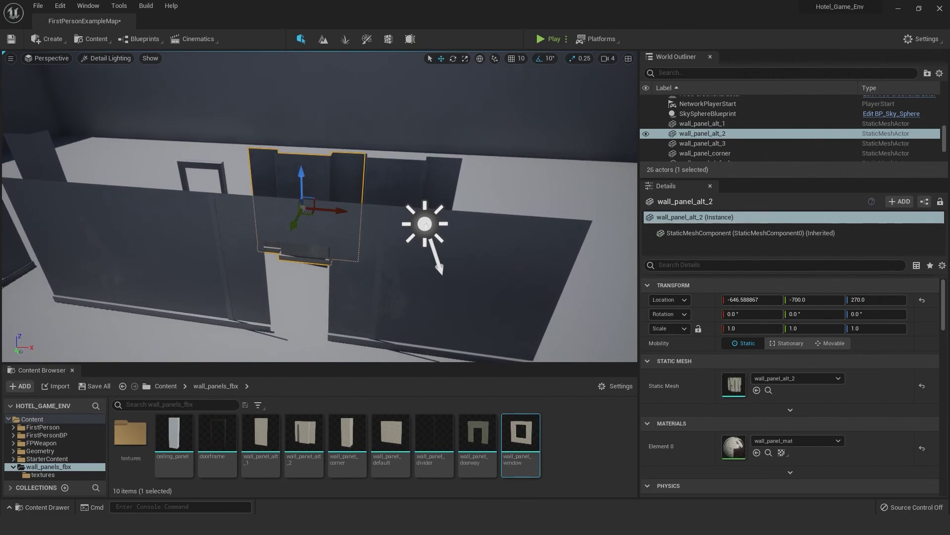
pyautogui.moveTo(249, 217); pyautogui.dragTo(249, 218, button='right')
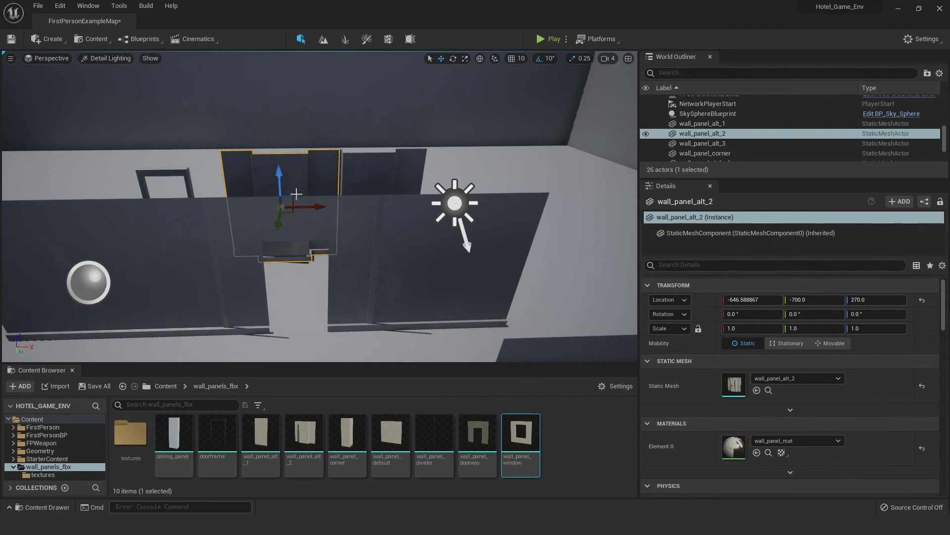